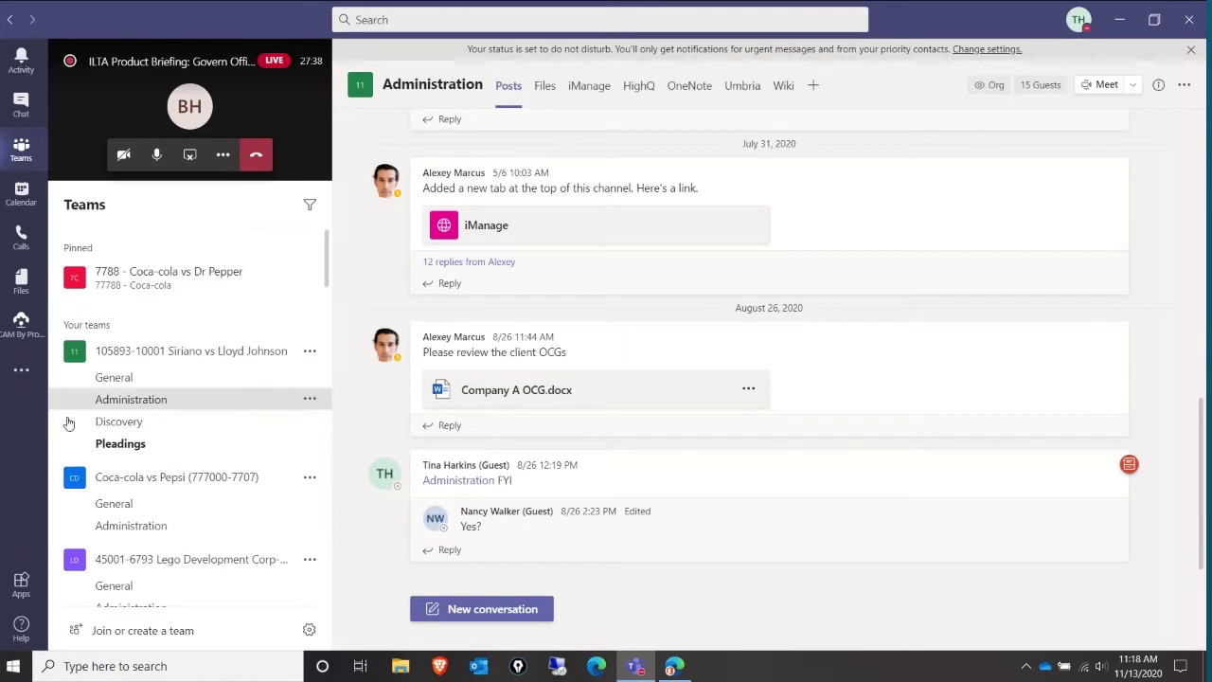
pyautogui.scroll(-1, 194, 329)
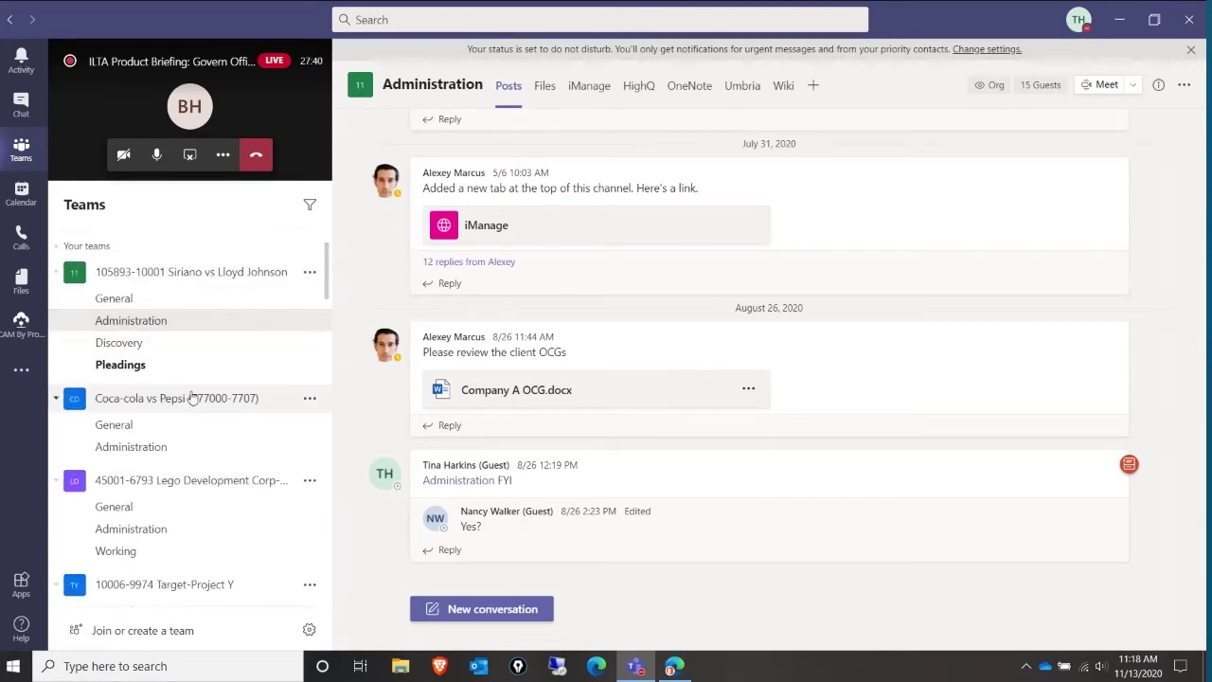
pyautogui.scroll(1, 190, 396)
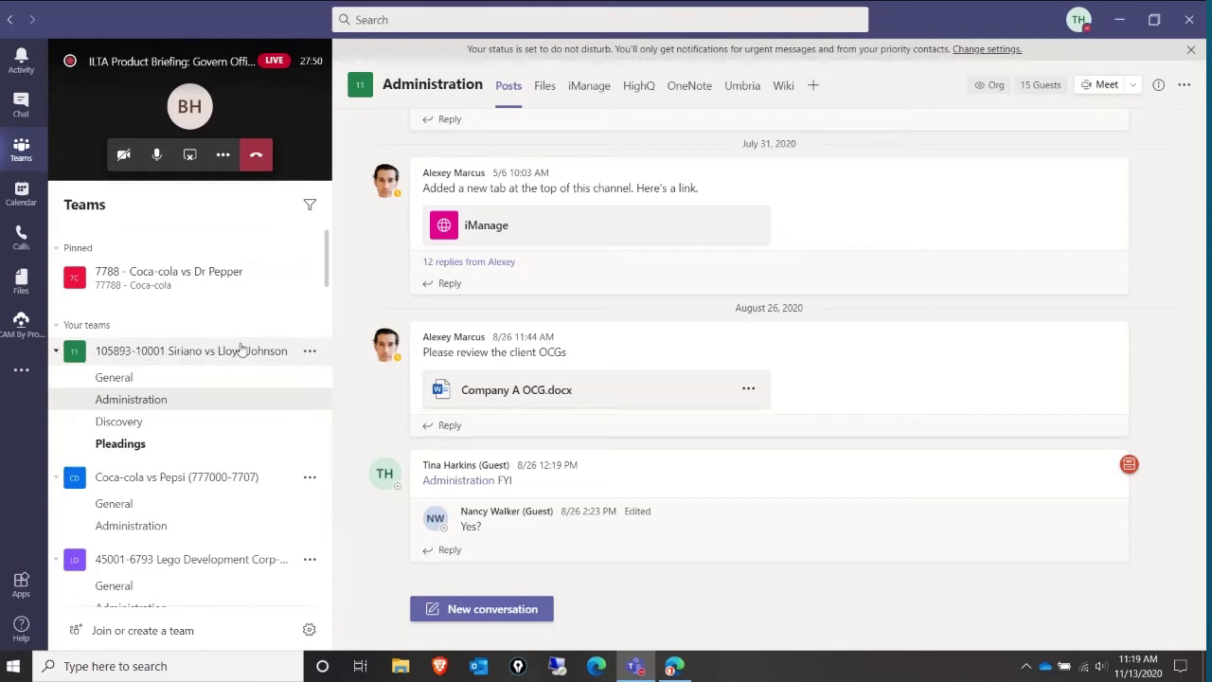
pyautogui.scroll(-1, 248, 367)
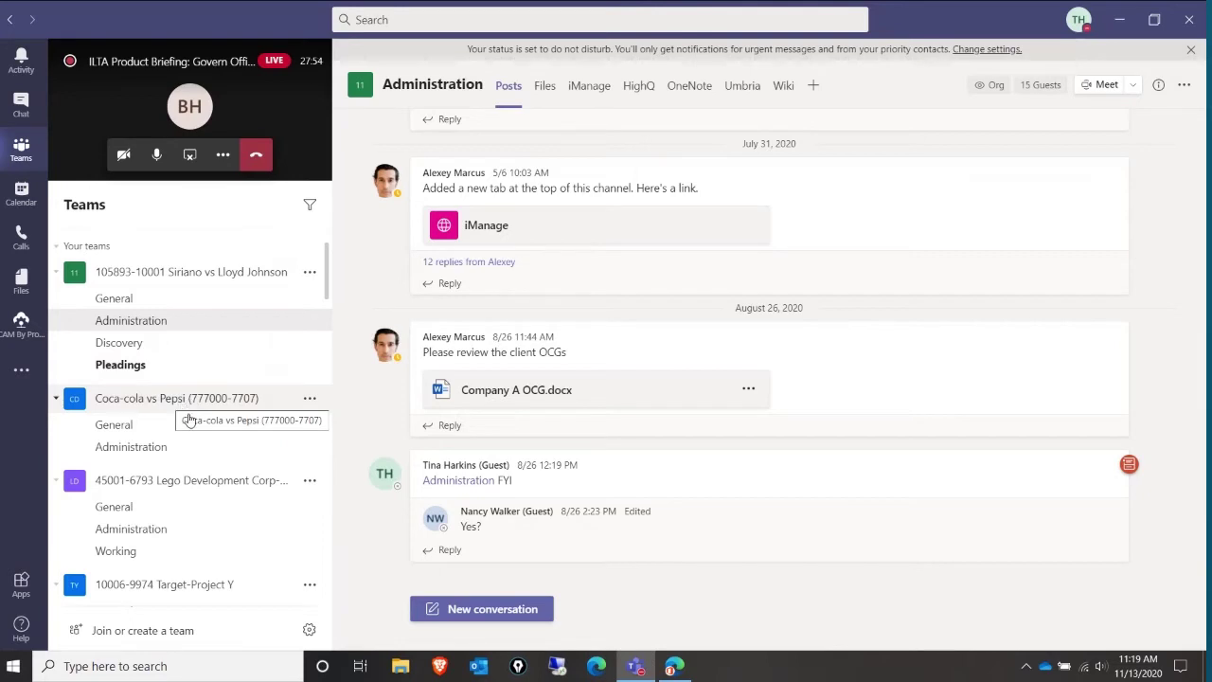
pyautogui.scroll(1, 185, 341)
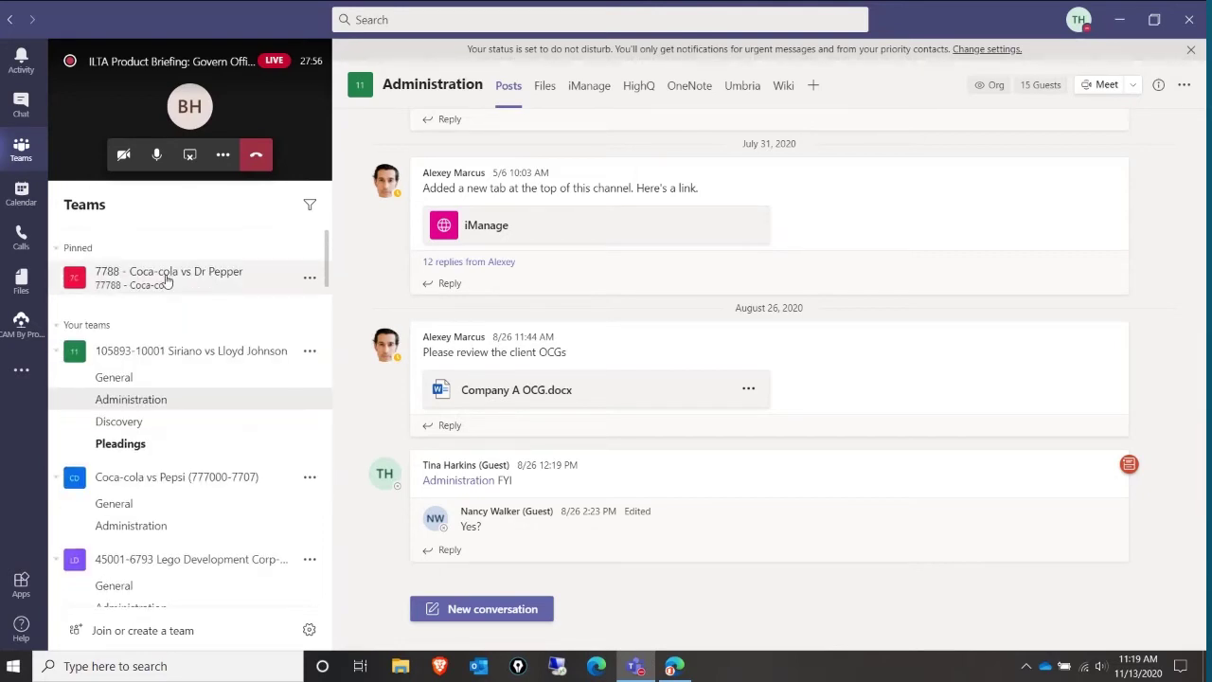
pyautogui.scroll(-1, 193, 530)
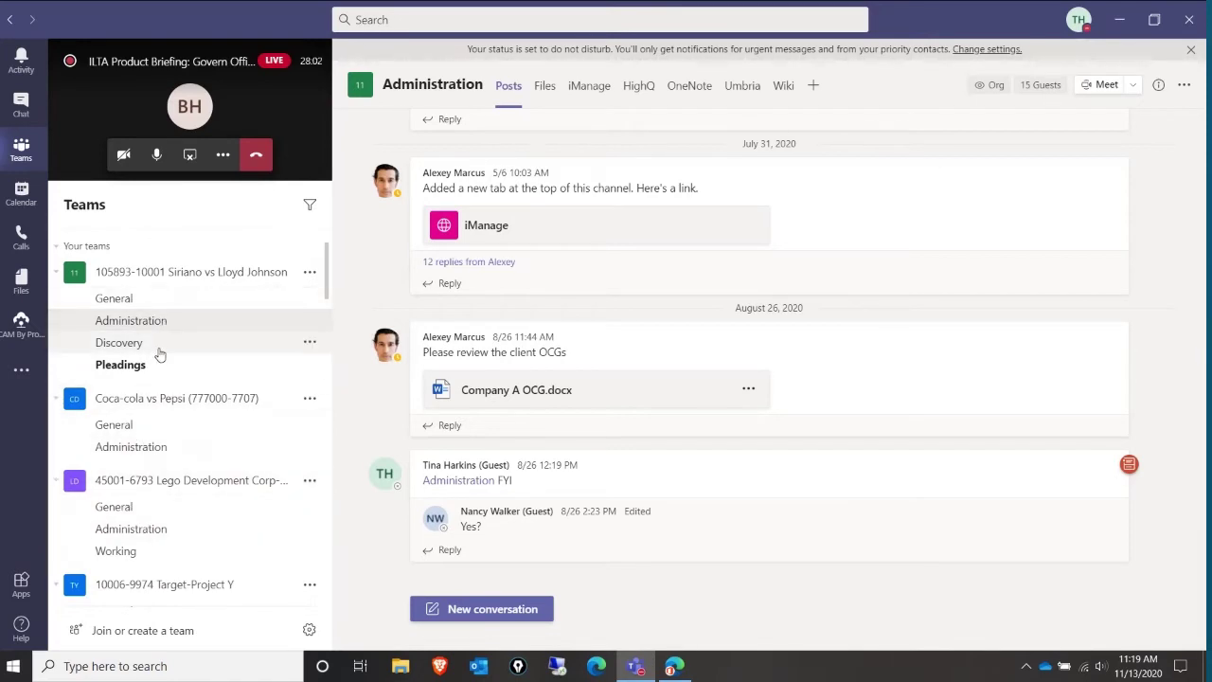
pyautogui.scroll(1, 157, 369)
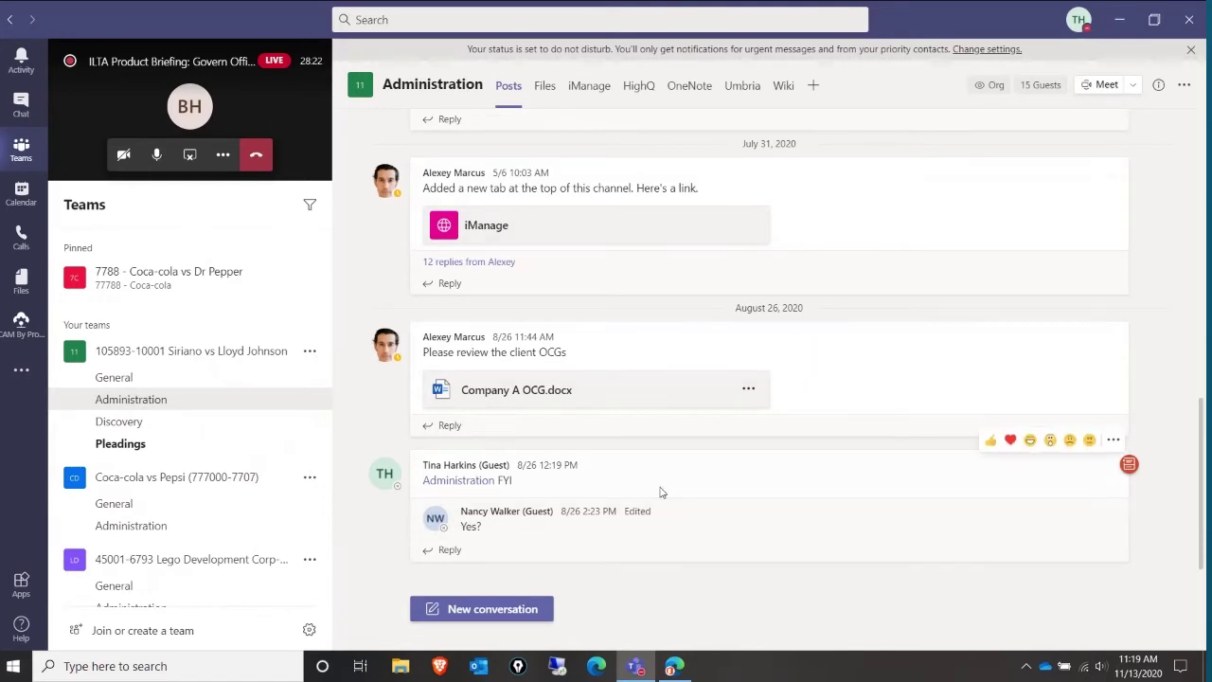
# Review the Administration channel's files, iManage workspace, HighQ site and OneNote notes, and view its parent team's management options
pyautogui.click(545, 86)
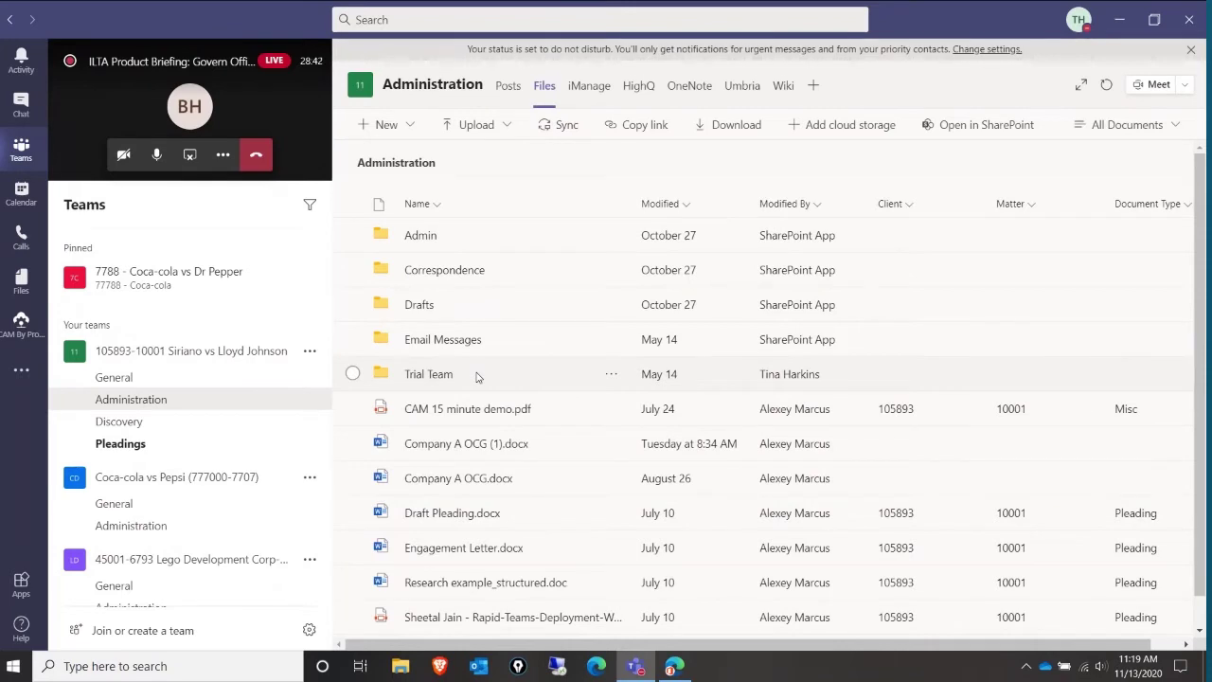
pyautogui.click(599, 90)
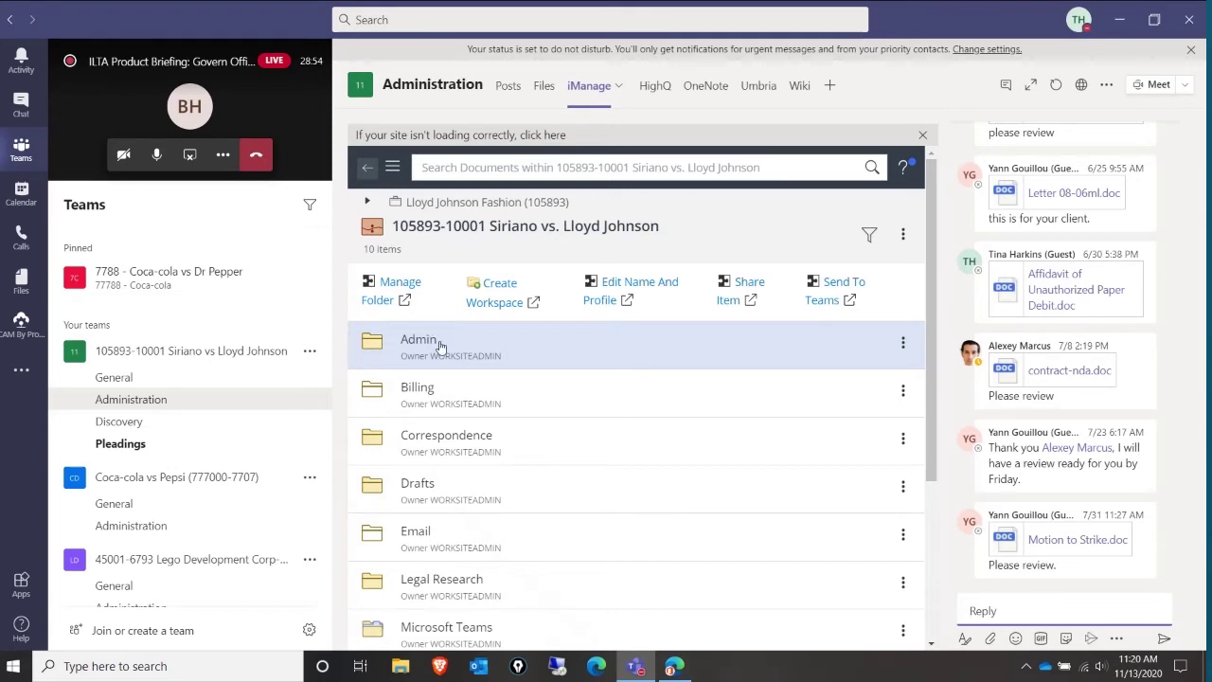
pyautogui.click(654, 88)
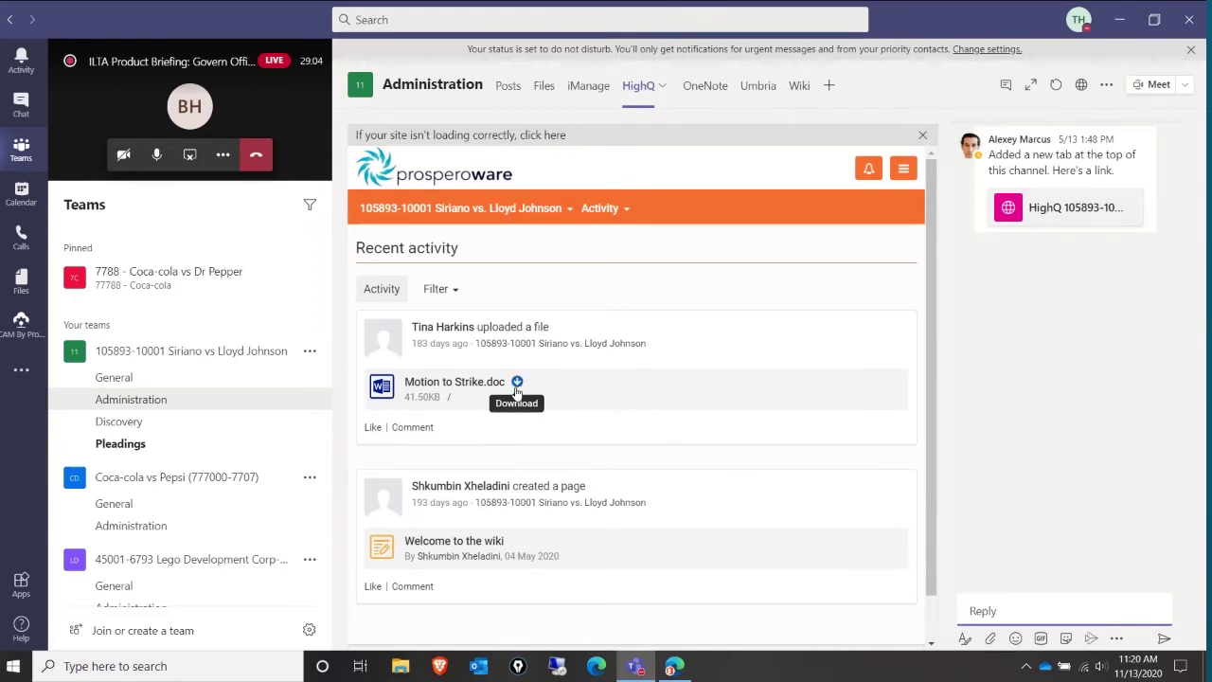
pyautogui.click(717, 89)
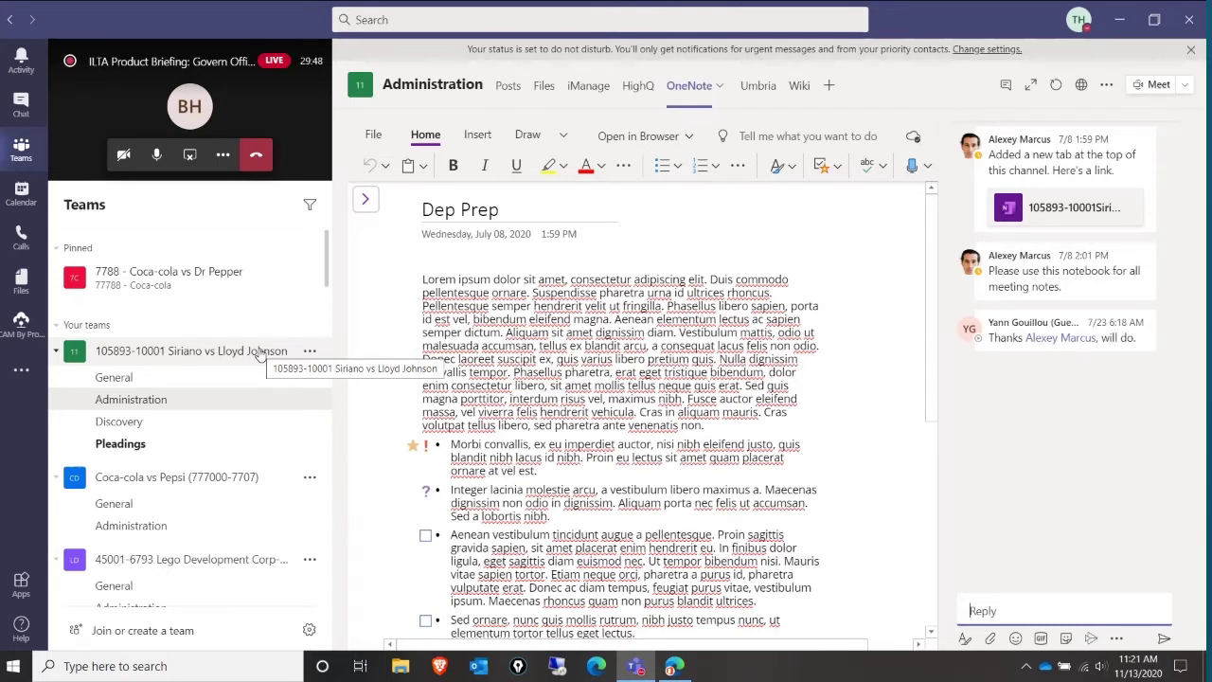
pyautogui.click(308, 351)
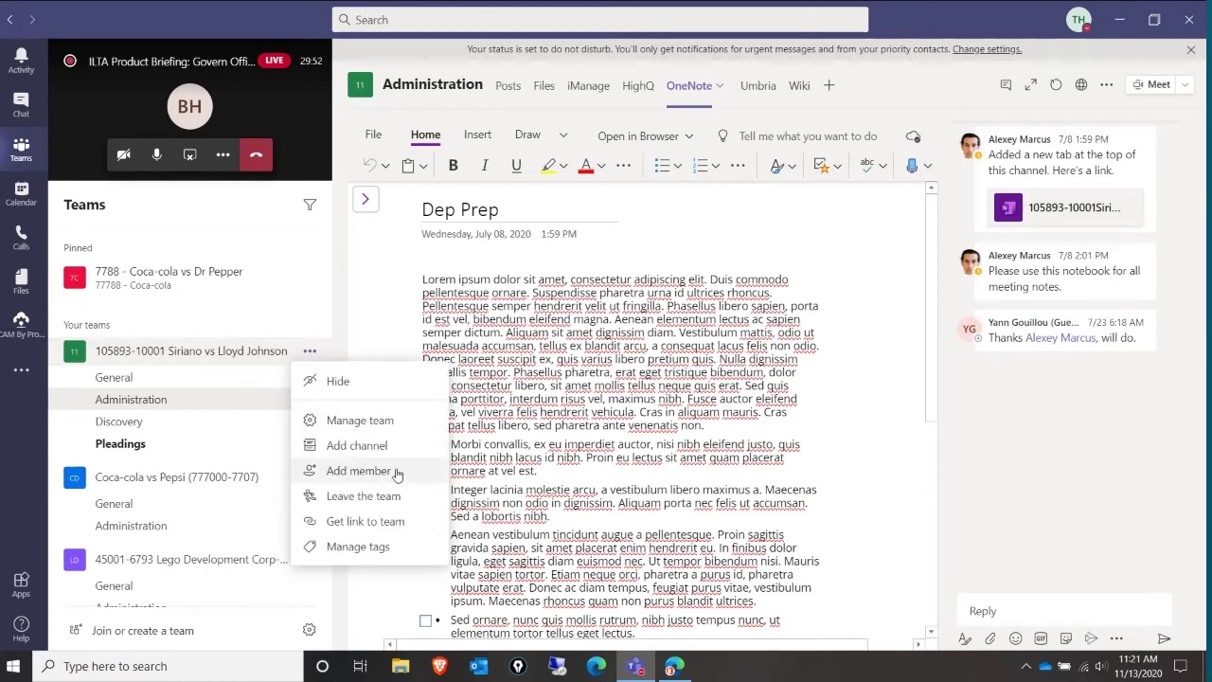
pyautogui.click(380, 350)
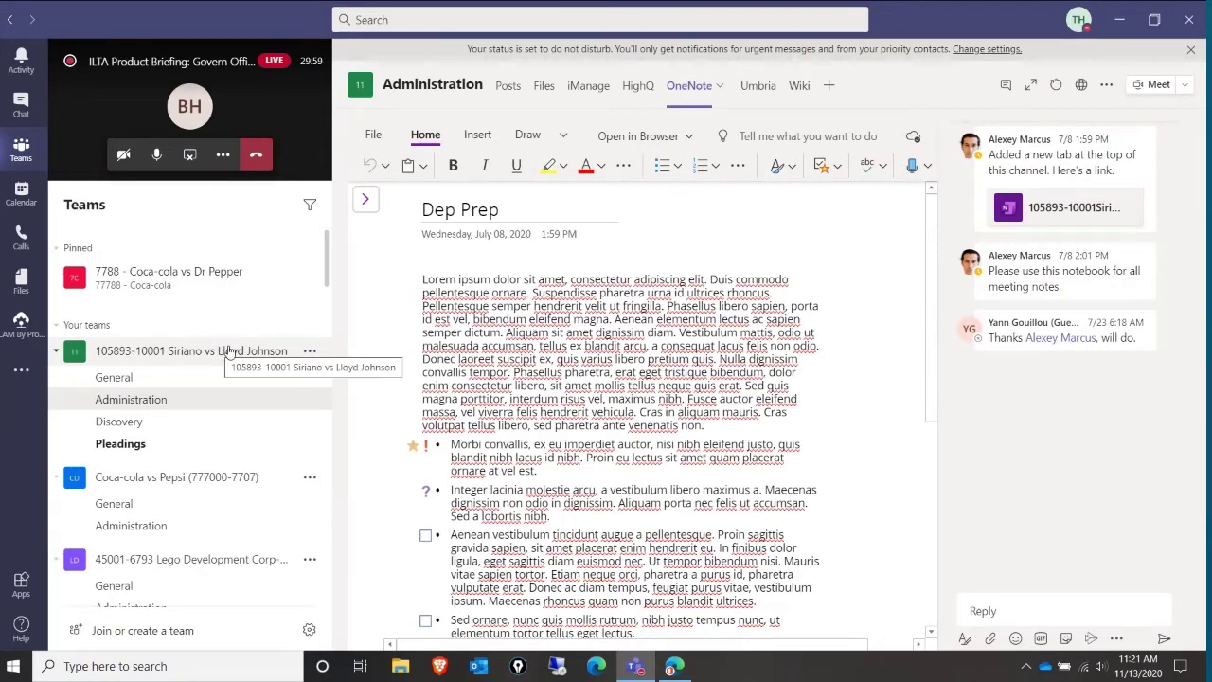
# Open the CAM By Prosperoware directory and move the floating meeting window clear of the directory controls
pyautogui.click(32, 331)
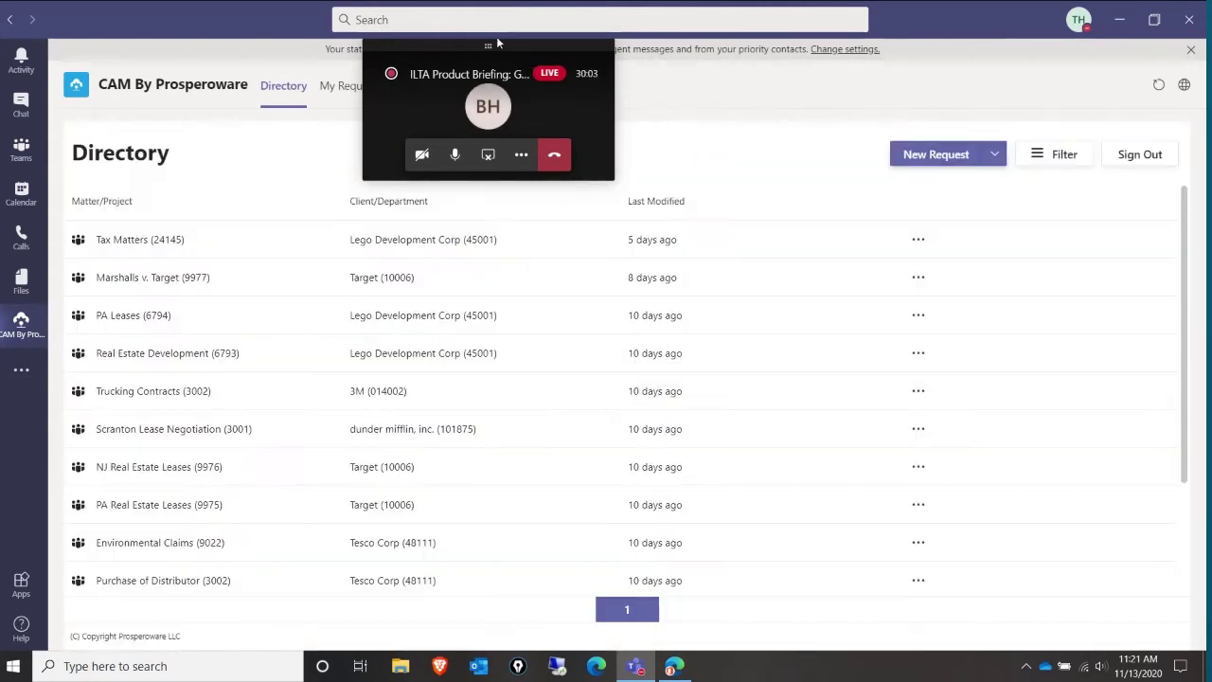
pyautogui.moveTo(486, 44); pyautogui.dragTo(1058, 513)
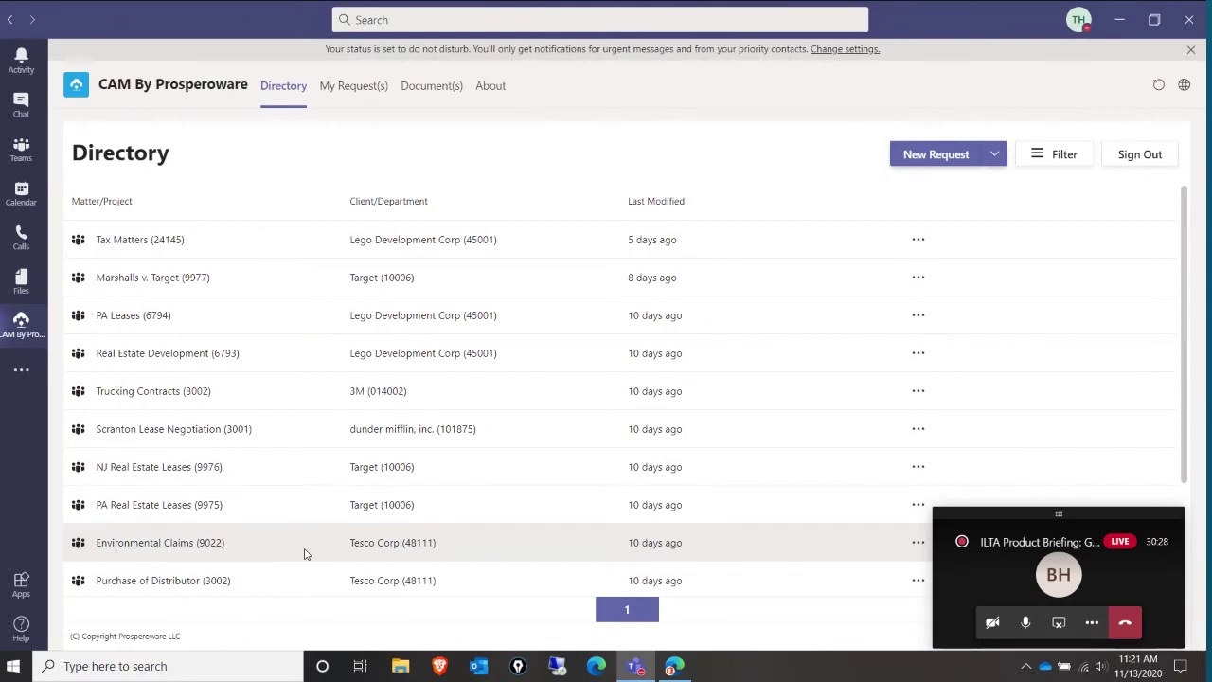
# Filter the directory by the client "lego" and open the team for the Real Estate Development matter
pyautogui.click(1077, 151)
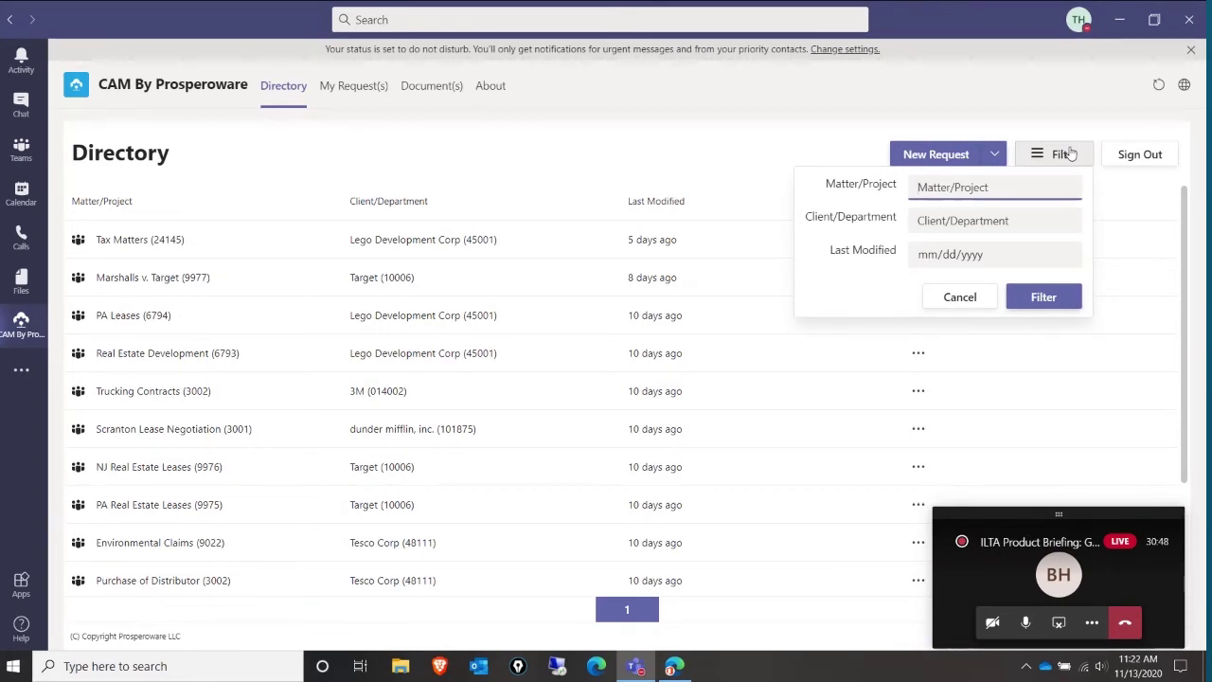
pyautogui.click(983, 214)
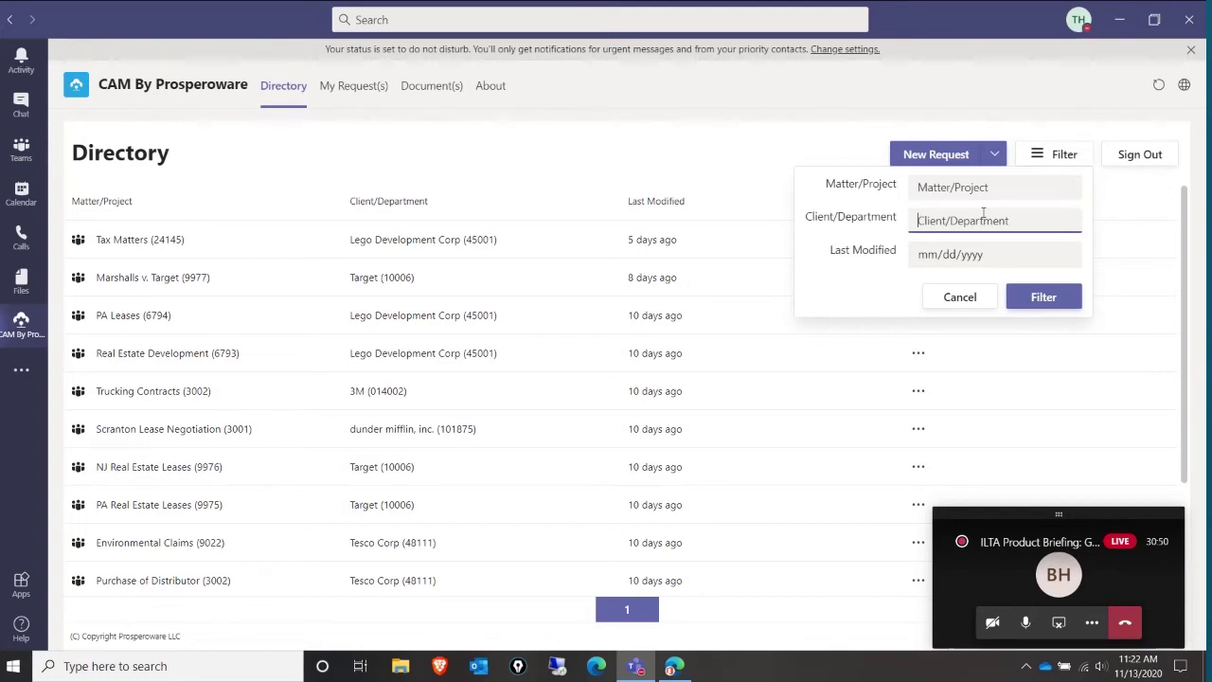
pyautogui.write('lego')
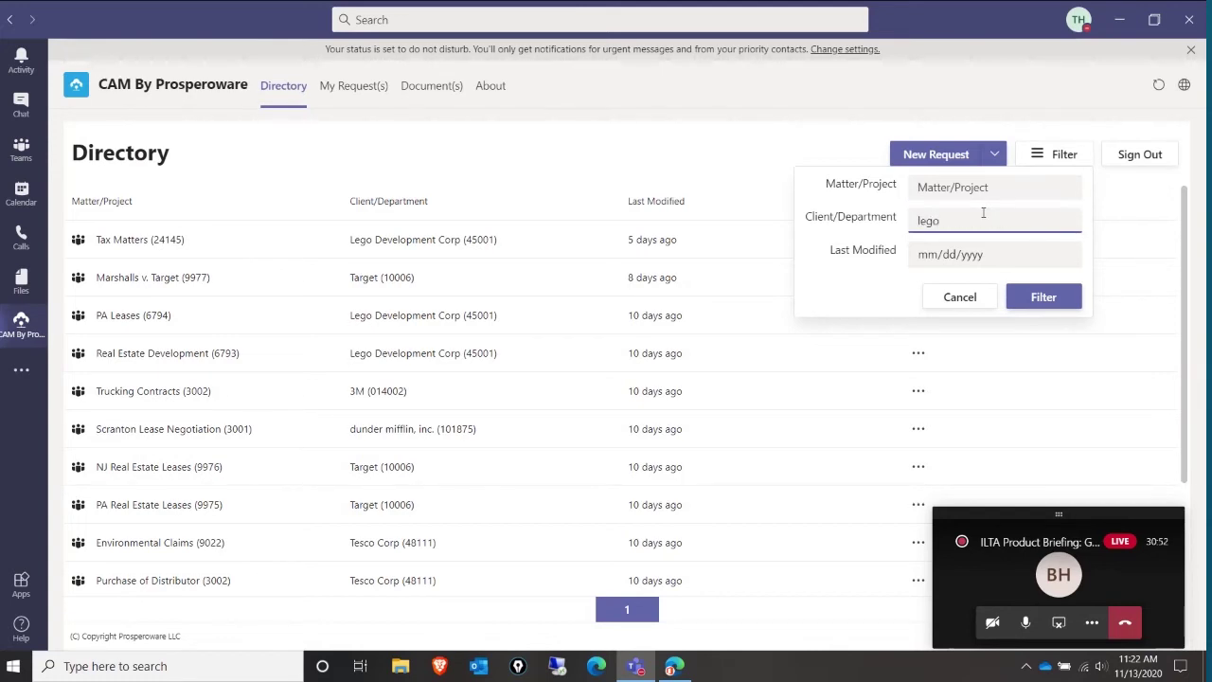
pyautogui.click(1034, 295)
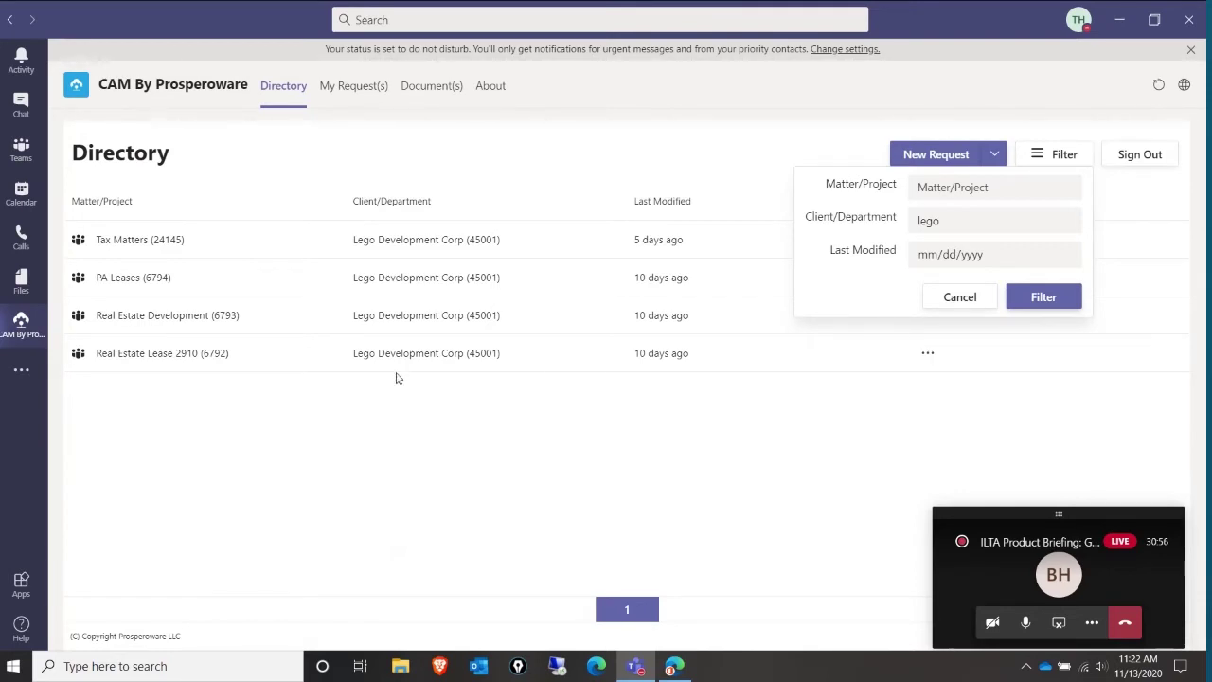
pyautogui.click(170, 316)
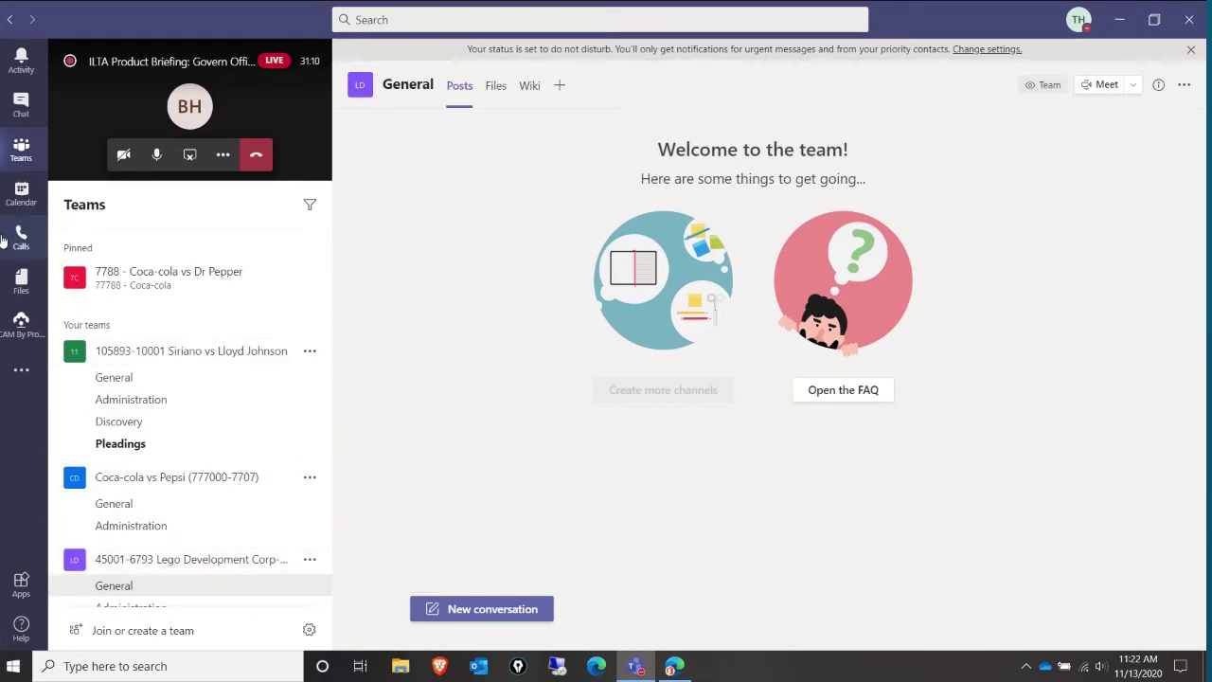
# Return to CAM By Prosperoware, filter its document list by the name "guide", and clear that filter
pyautogui.click(21, 322)
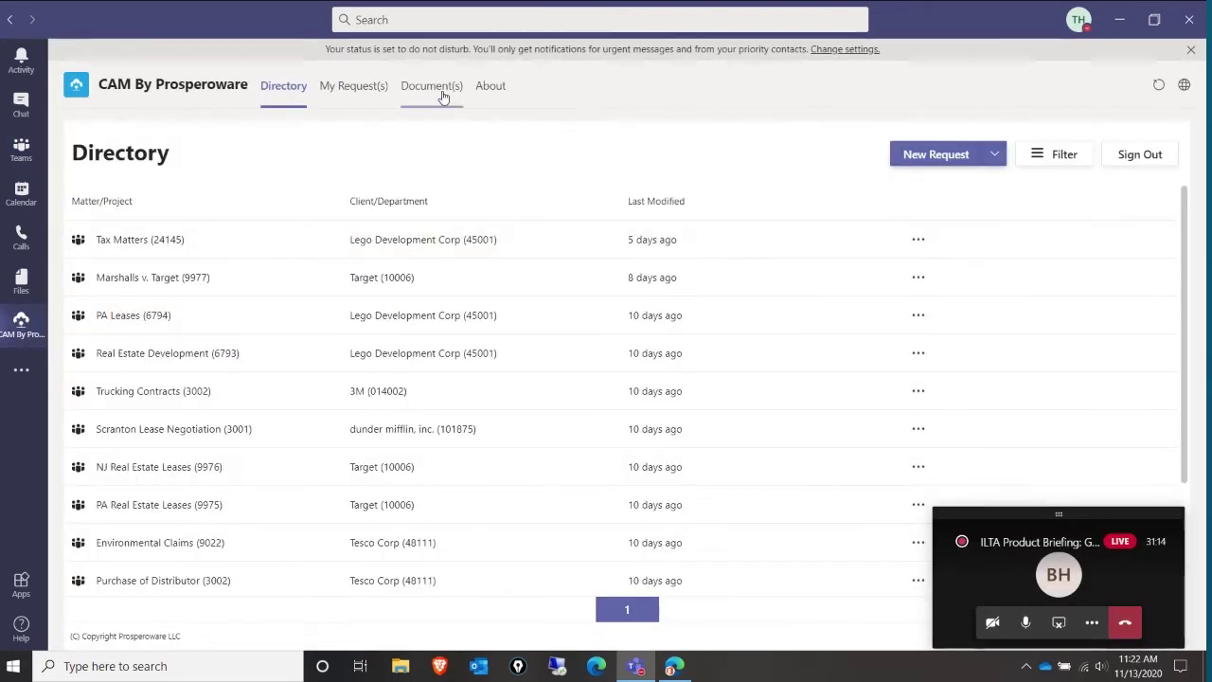
pyautogui.click(442, 89)
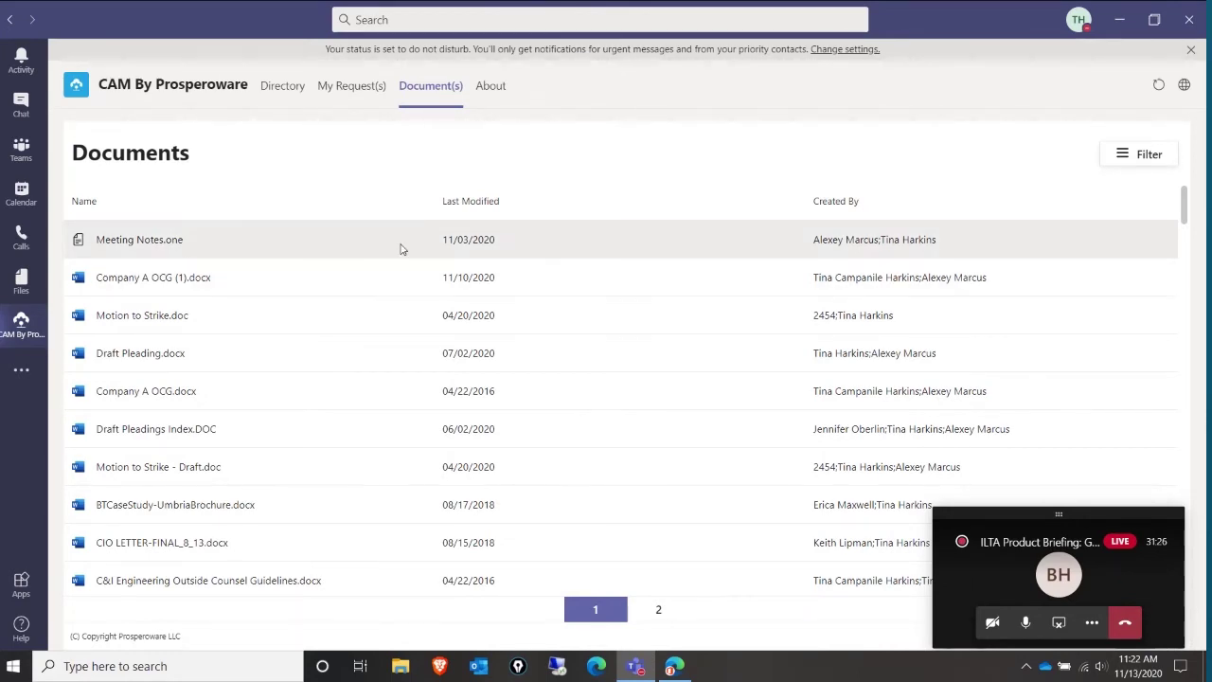
pyautogui.click(1151, 163)
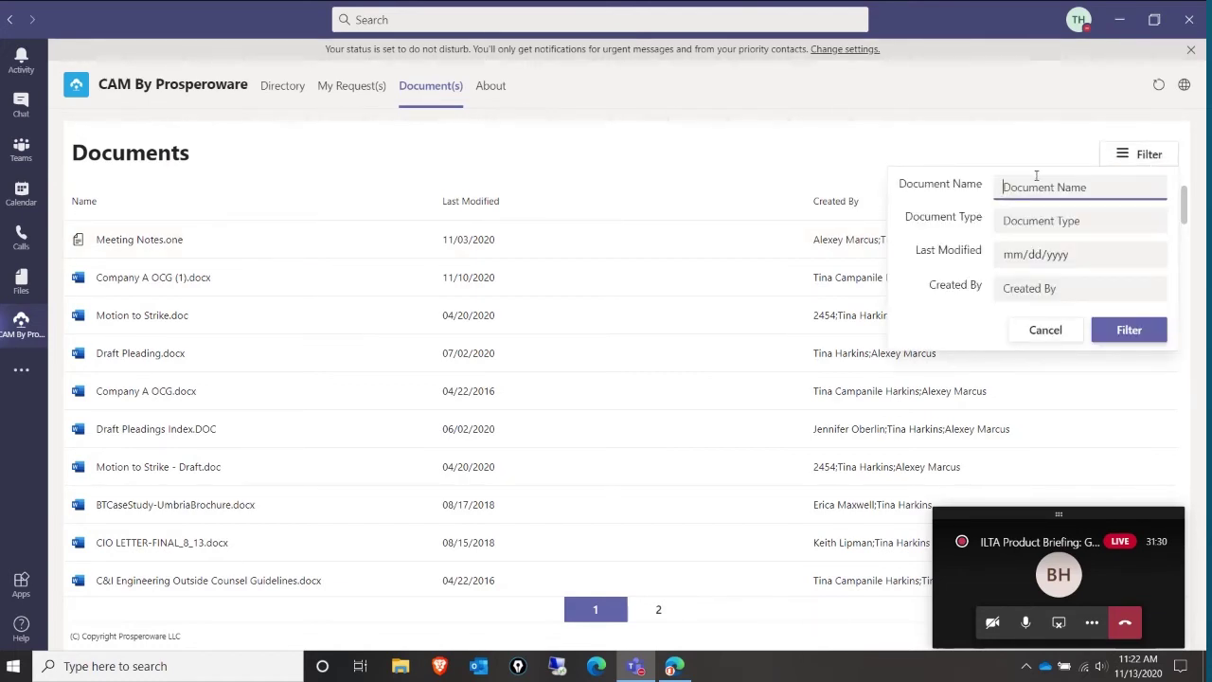
pyautogui.write('guide')
pyautogui.click(1129, 329)
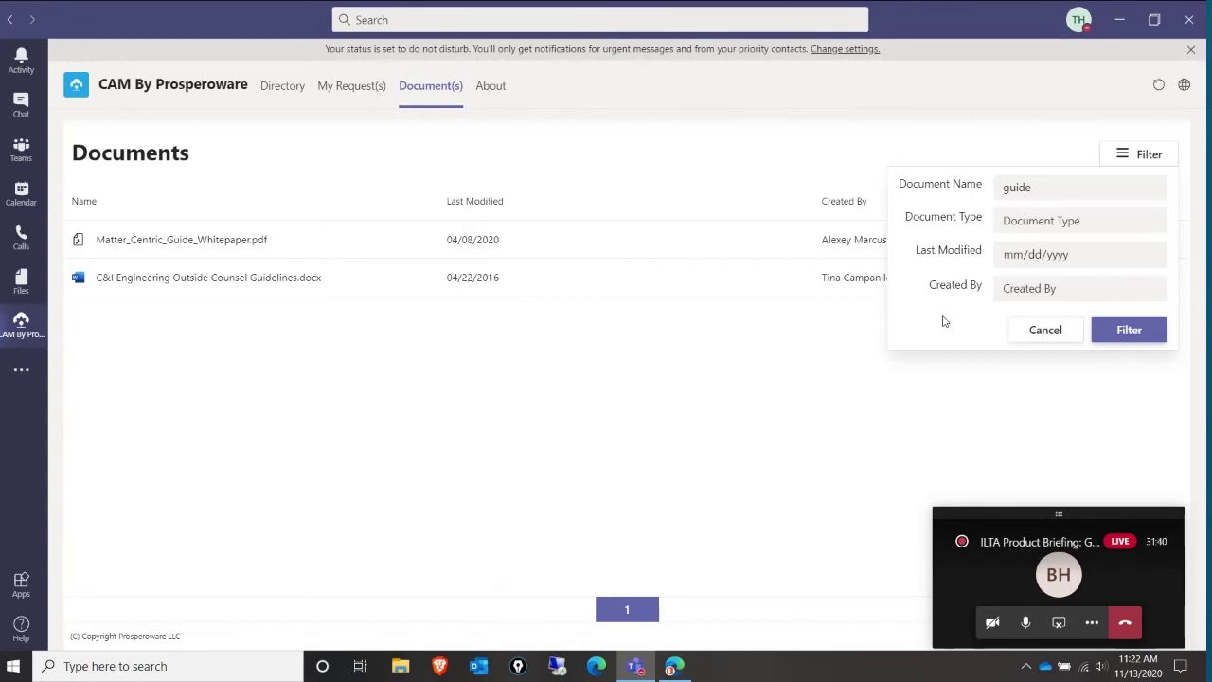
pyautogui.click(1044, 330)
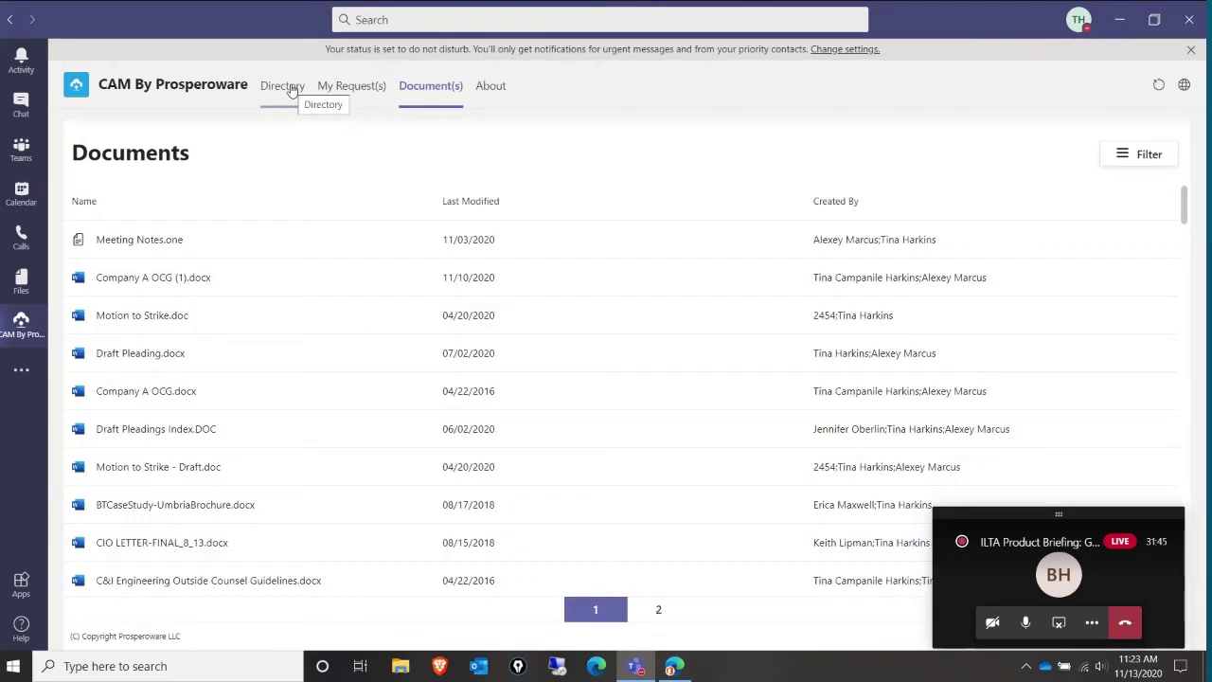
# Start a New Team request from the CAM directory and view the choices for its request workflow
pyautogui.click(292, 88)
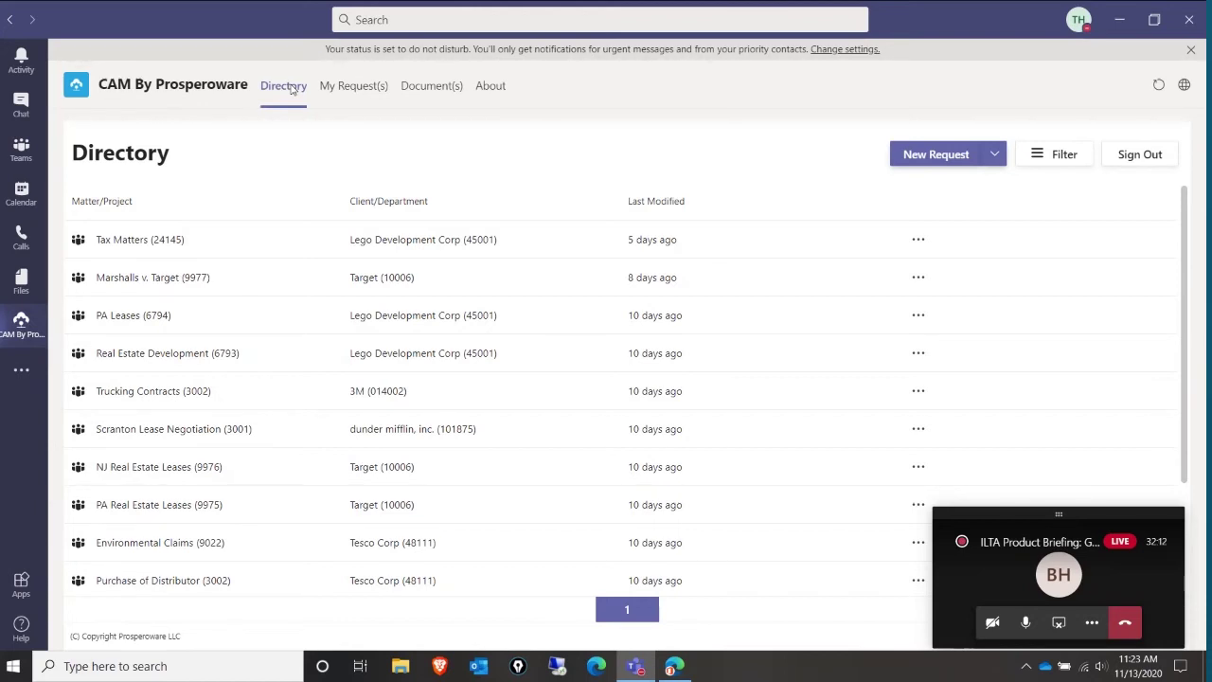
pyautogui.click(993, 155)
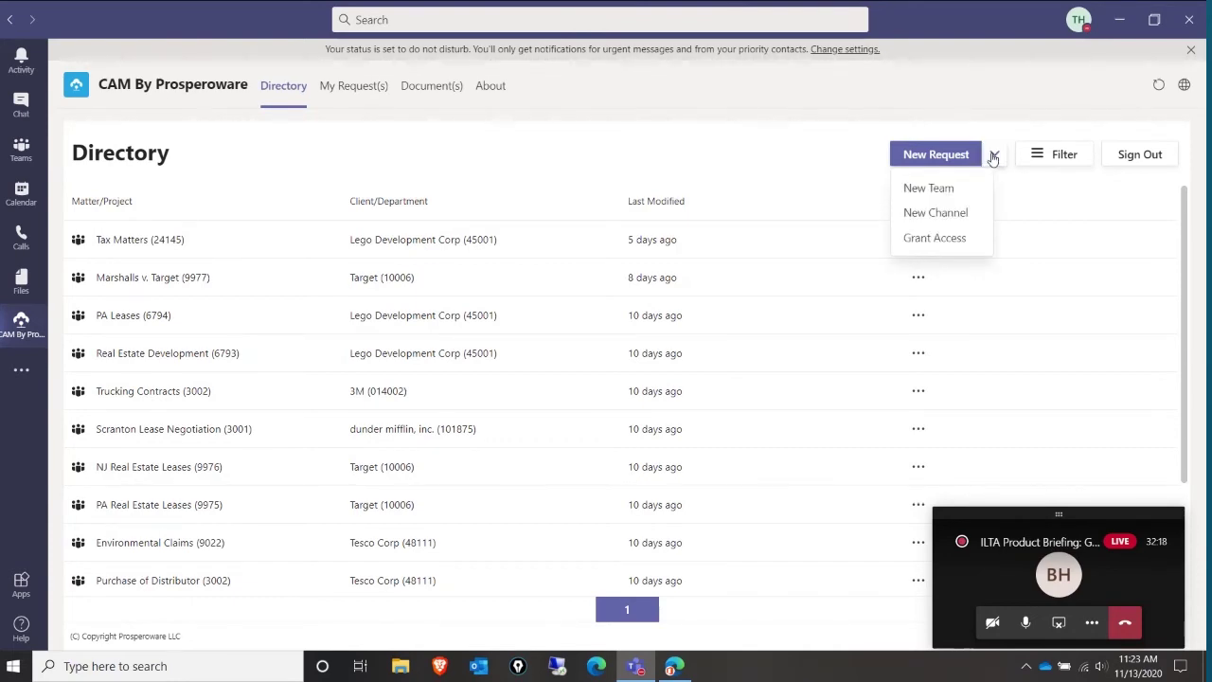
pyautogui.click(940, 188)
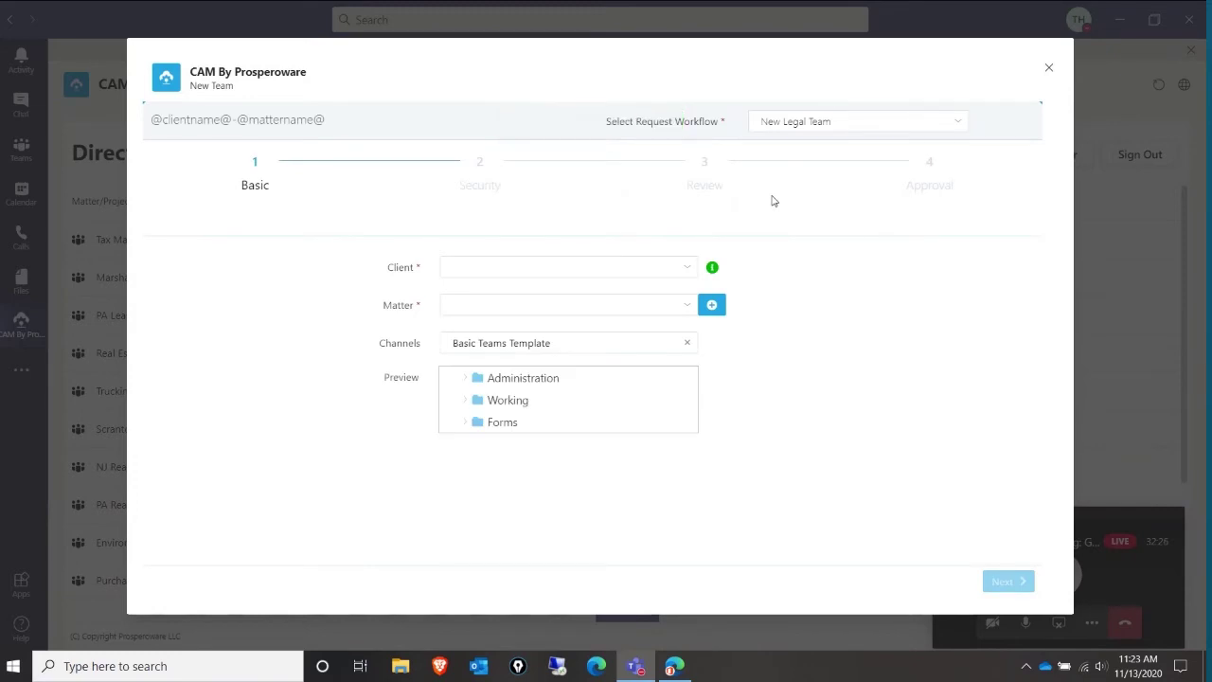
pyautogui.click(640, 276)
pyautogui.click(966, 293)
pyautogui.click(906, 129)
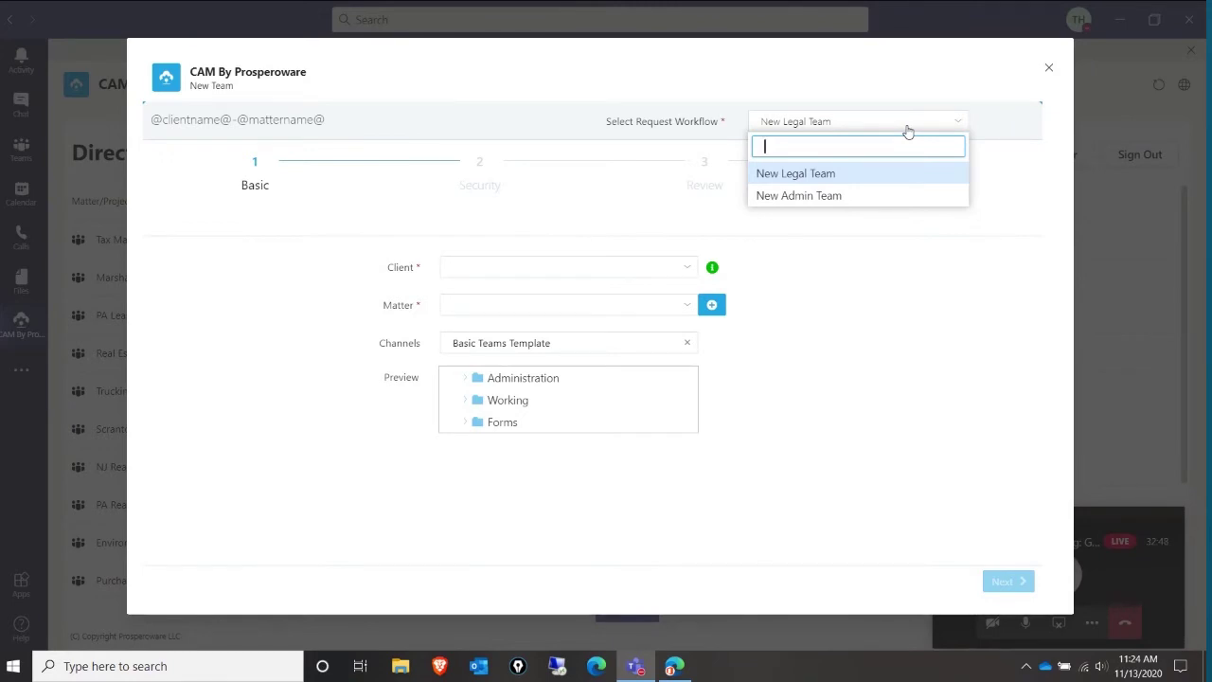
# Set the new team's client to Lego Development Corp and its matter to Tax Matters
pyautogui.click(564, 269)
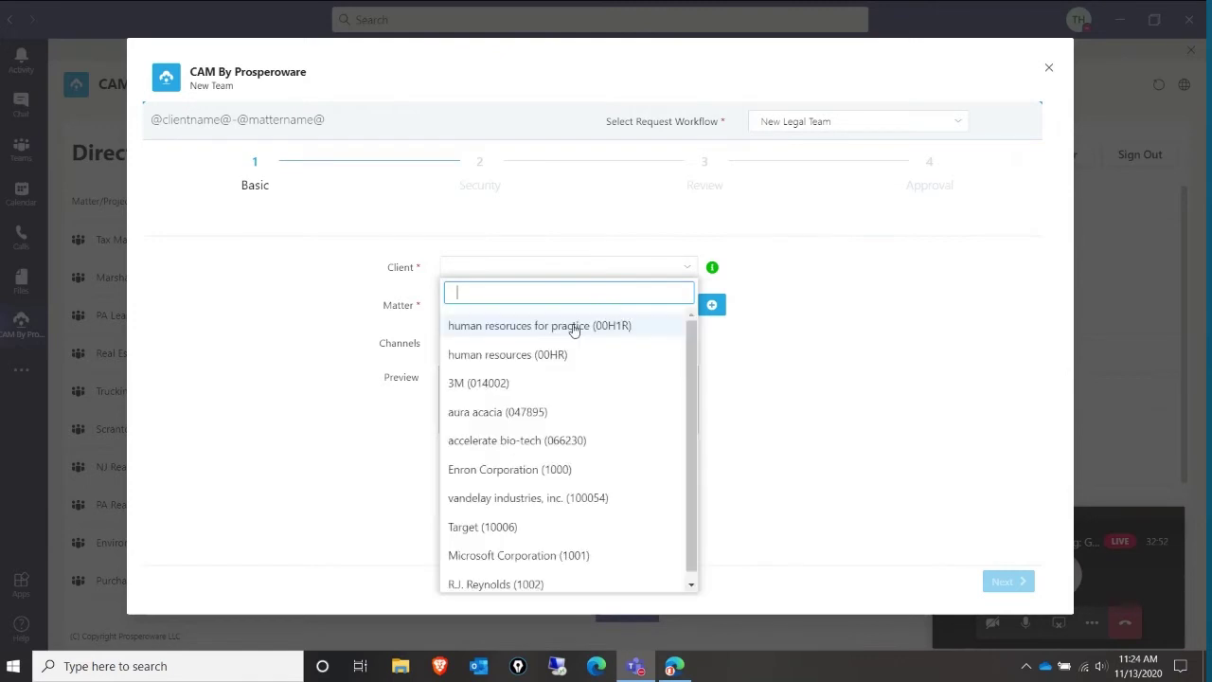
pyautogui.write('(')
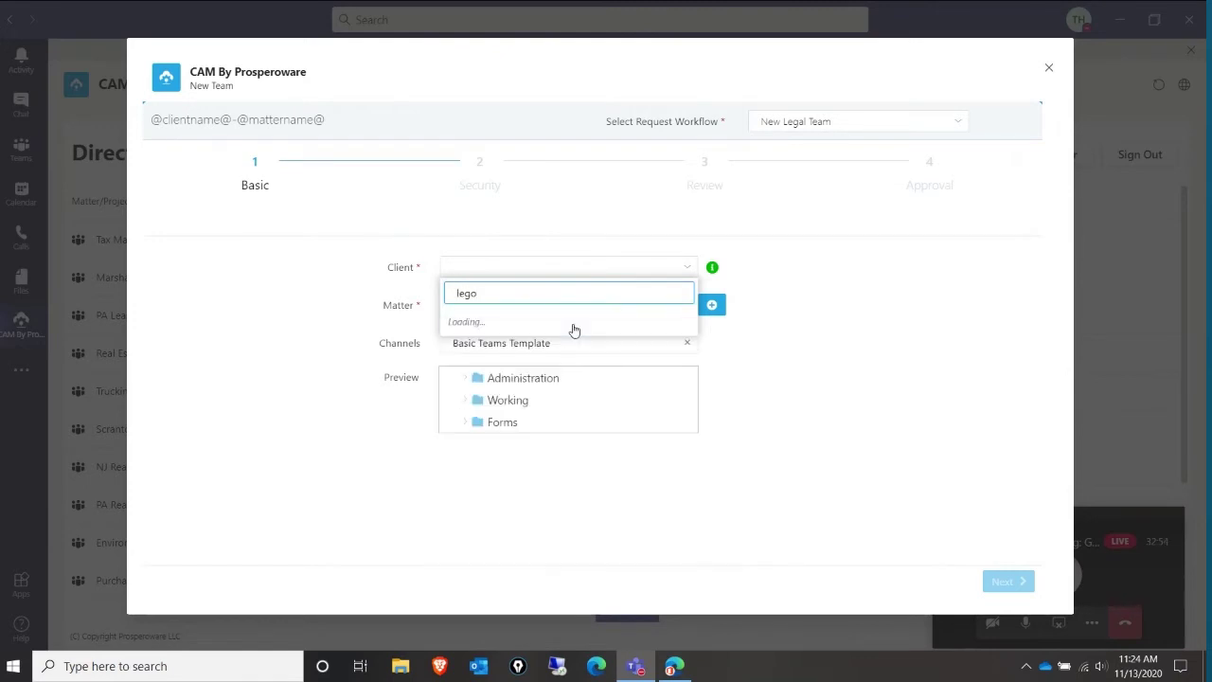
pyautogui.click(533, 325)
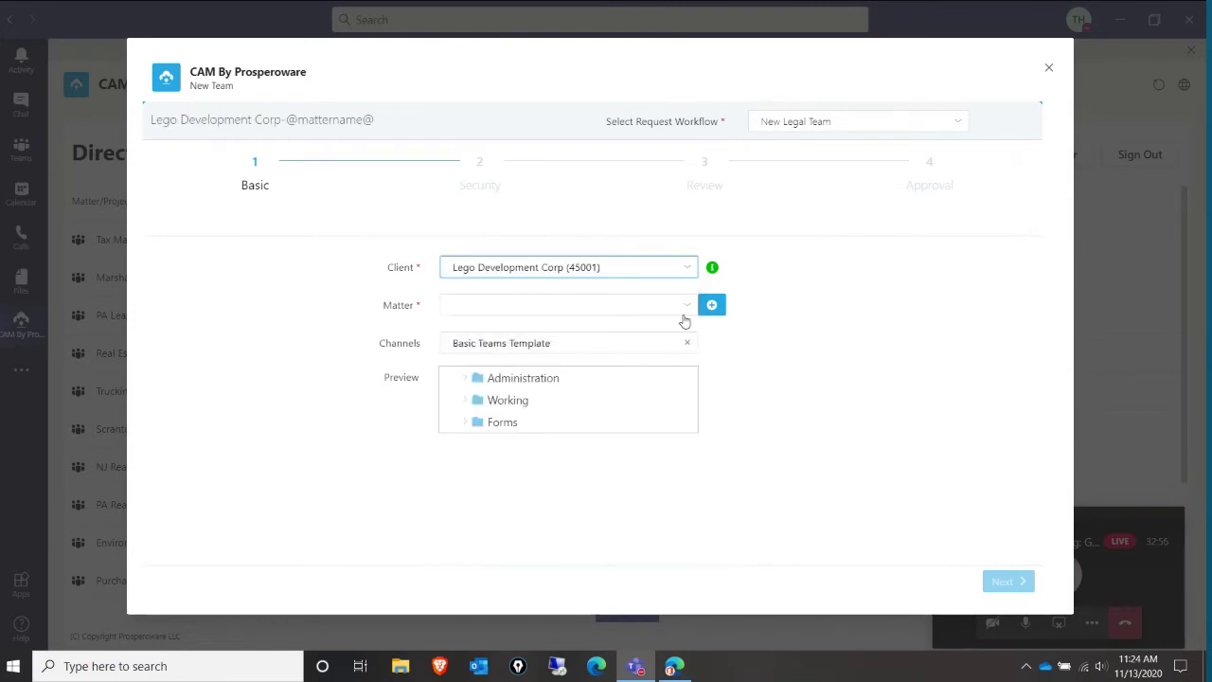
pyautogui.click(684, 312)
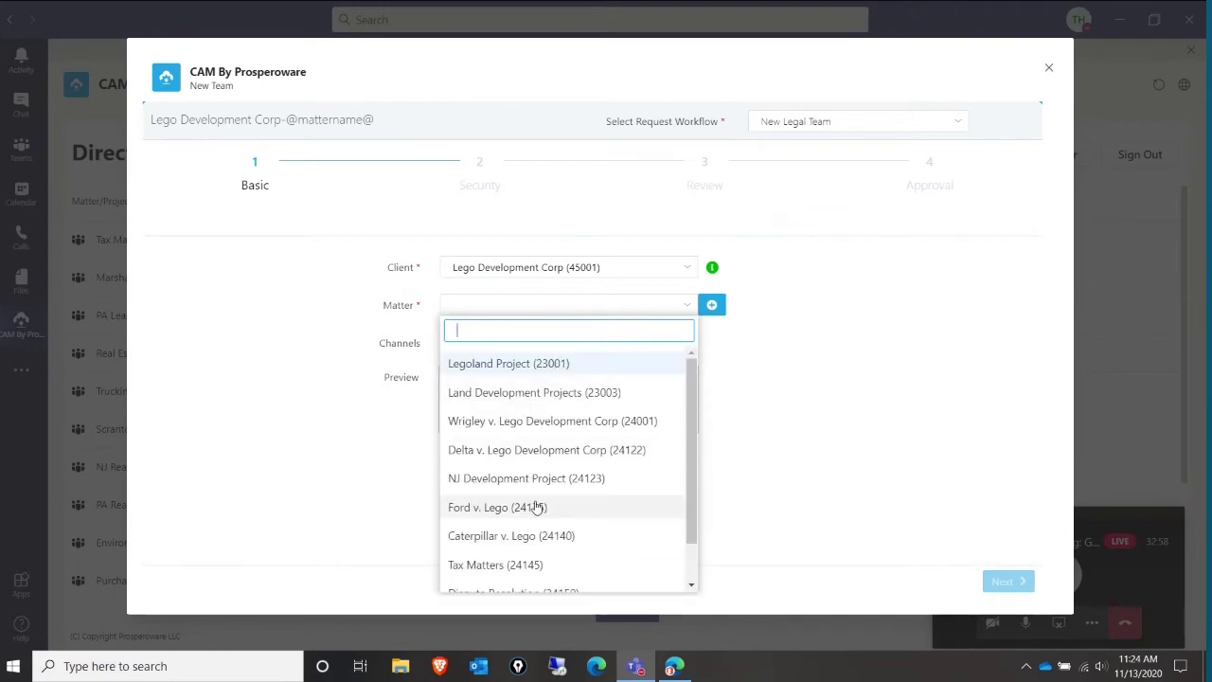
pyautogui.click(514, 566)
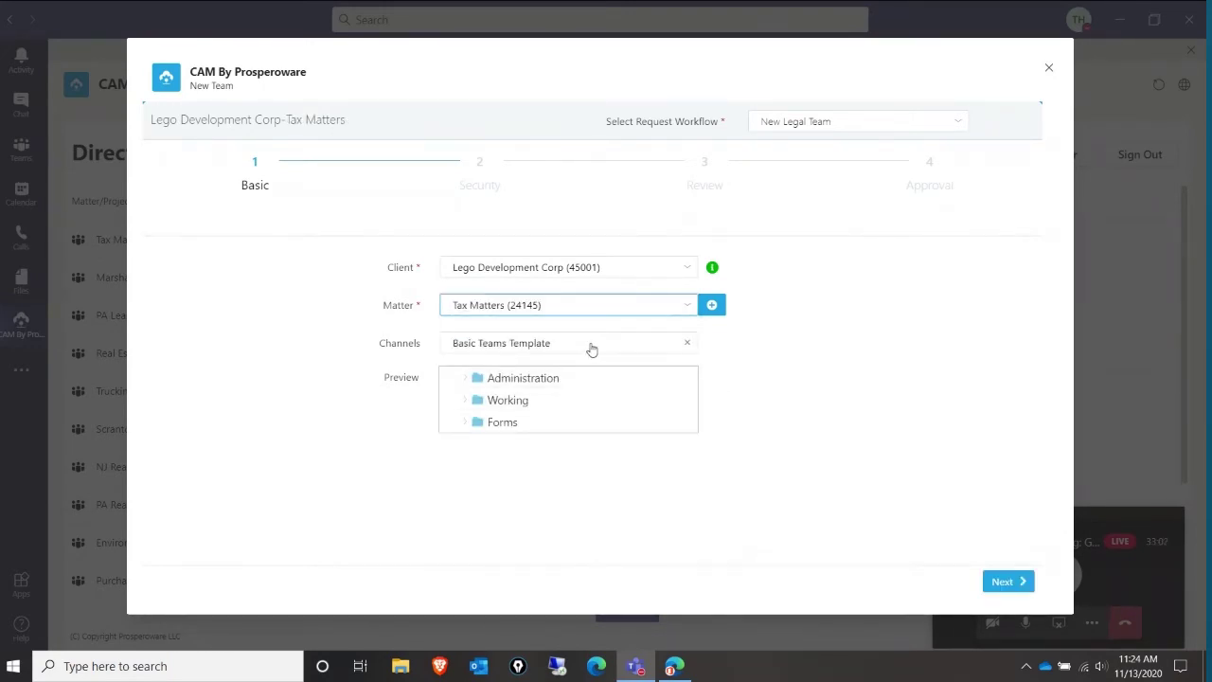
# Expand the Administration channel in the template preview and view the available channel templates, keeping Basic Teams Template
pyautogui.click(464, 379)
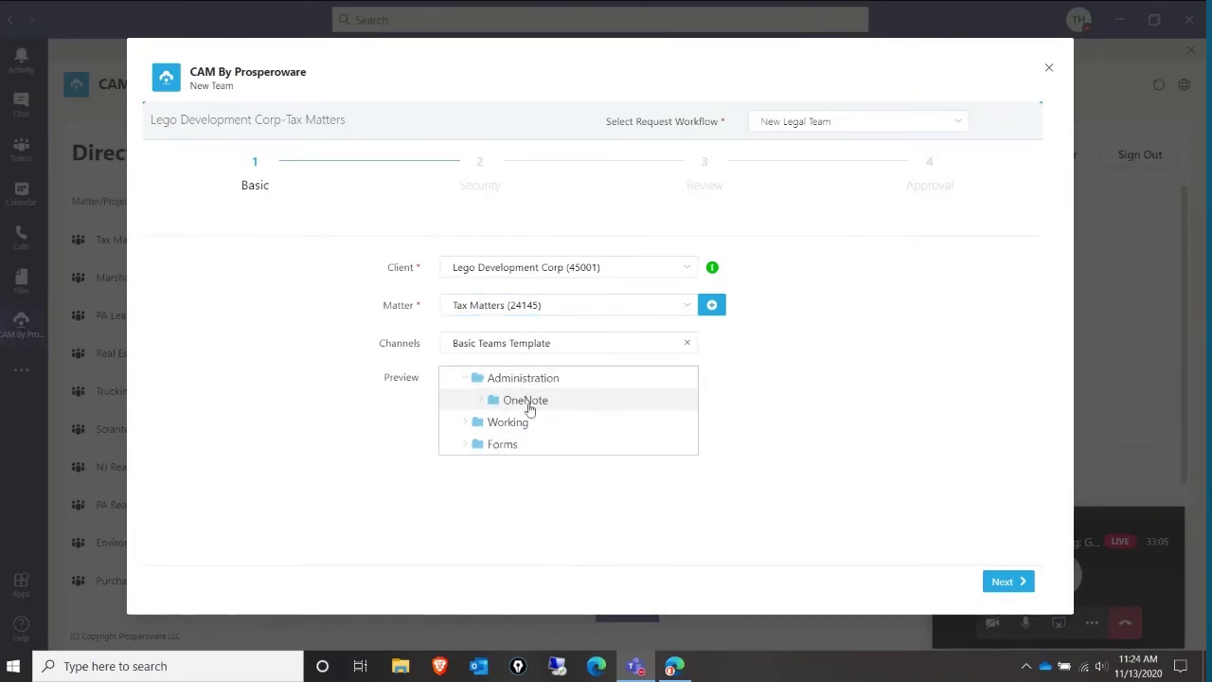
pyautogui.click(556, 350)
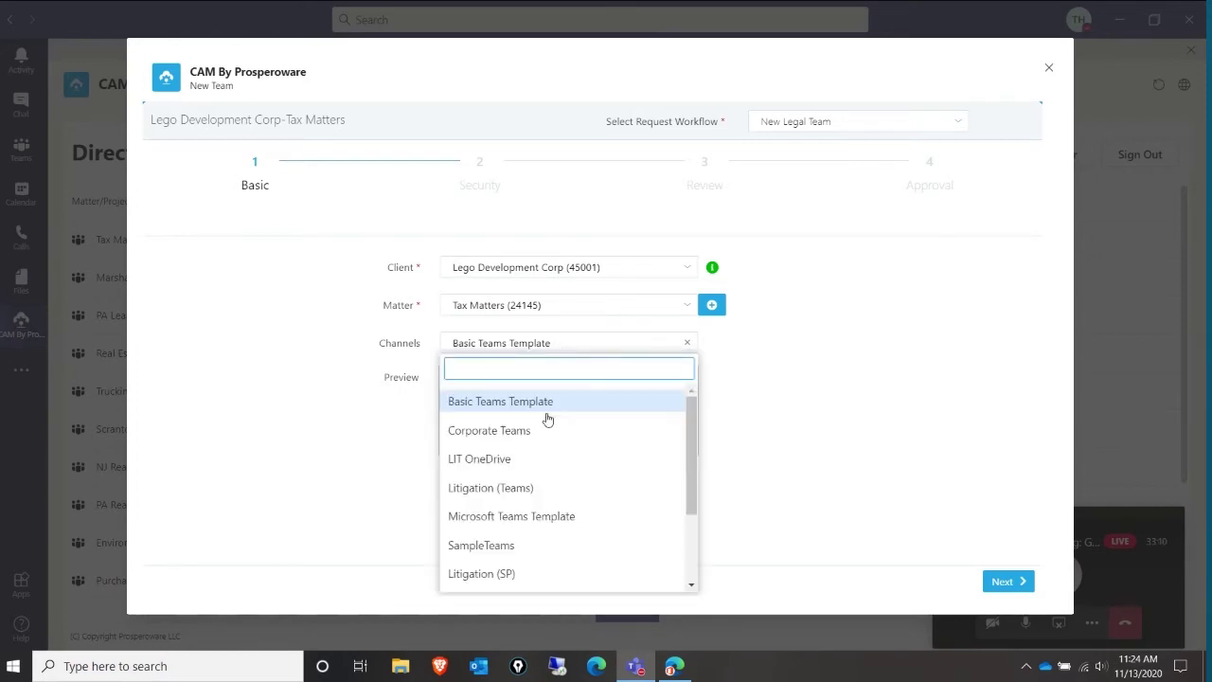
pyautogui.click(770, 434)
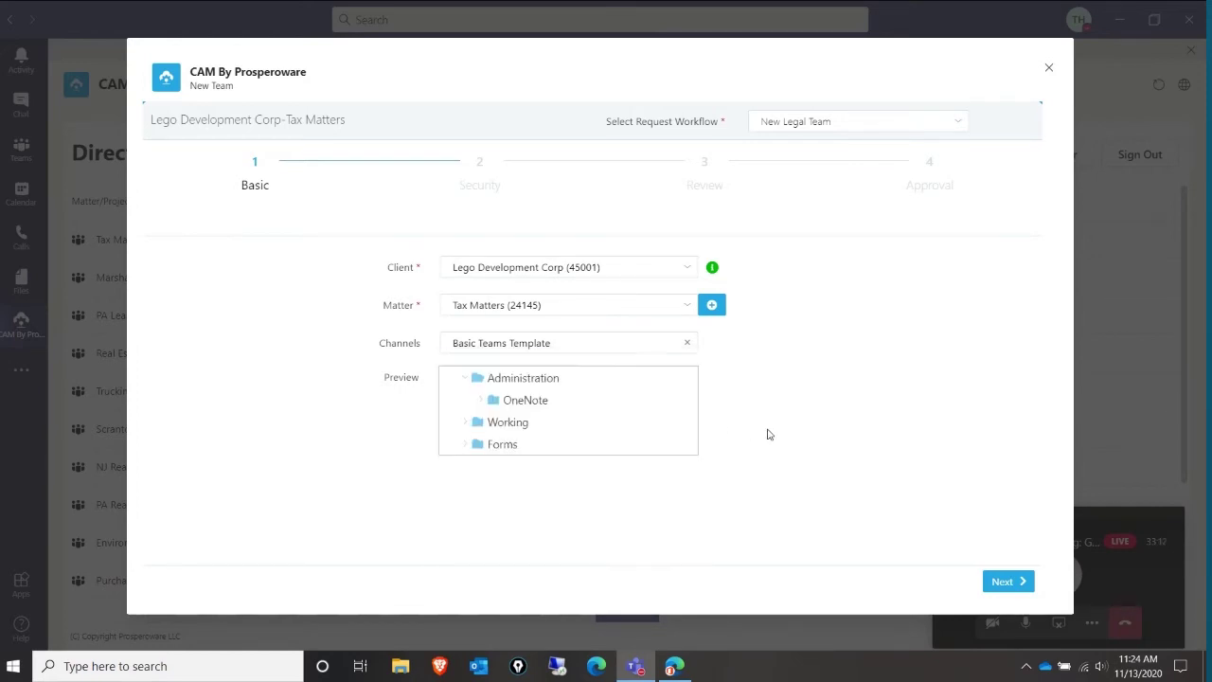
# Proceed to the security stage and choose an internal user with the Editor role for a new security entry
pyautogui.click(1006, 581)
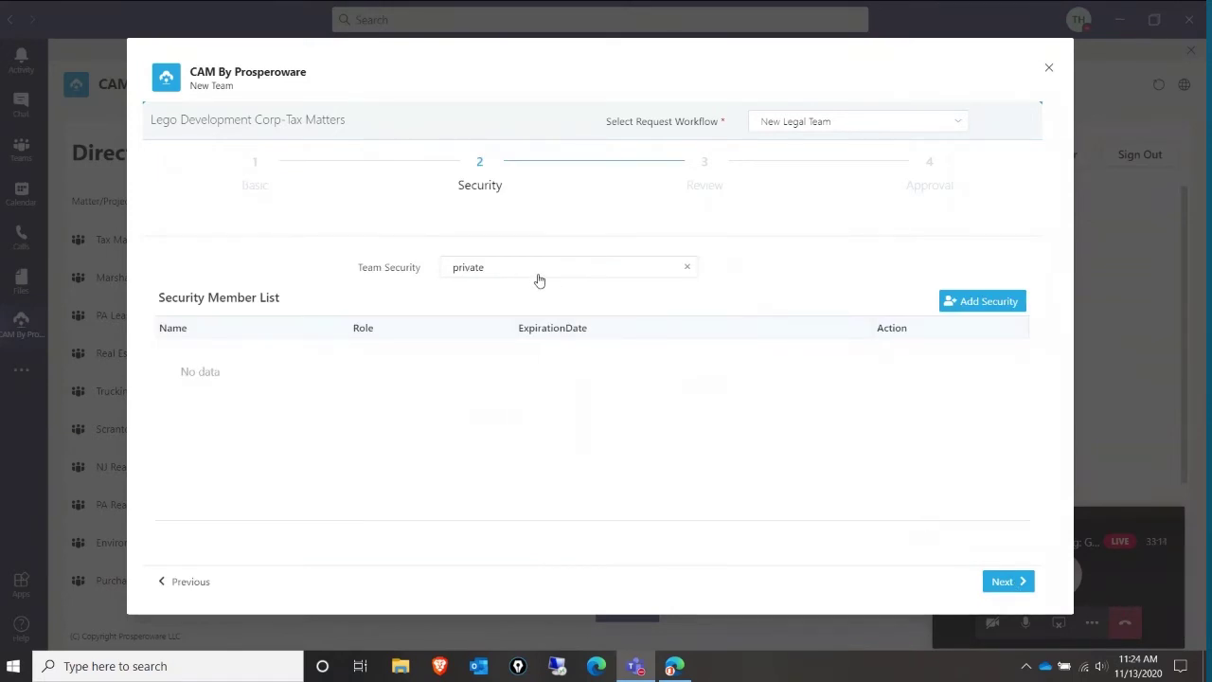
pyautogui.click(1005, 301)
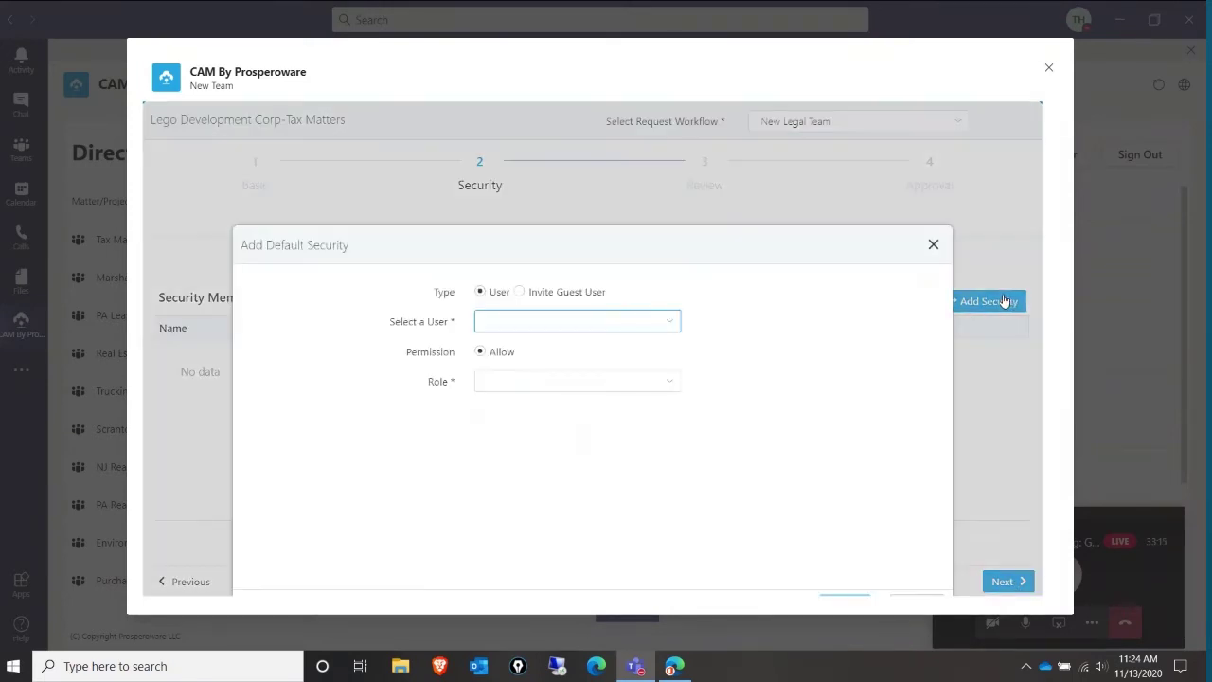
pyautogui.click(513, 322)
pyautogui.write('jil')
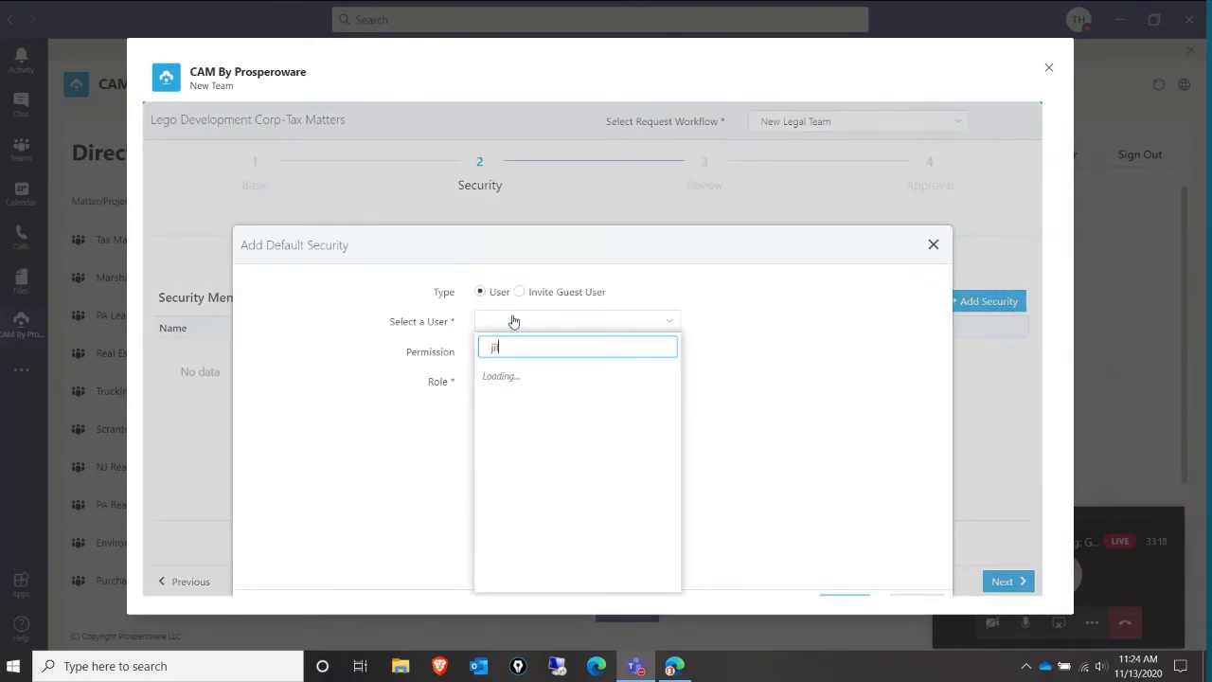
pyautogui.click(537, 383)
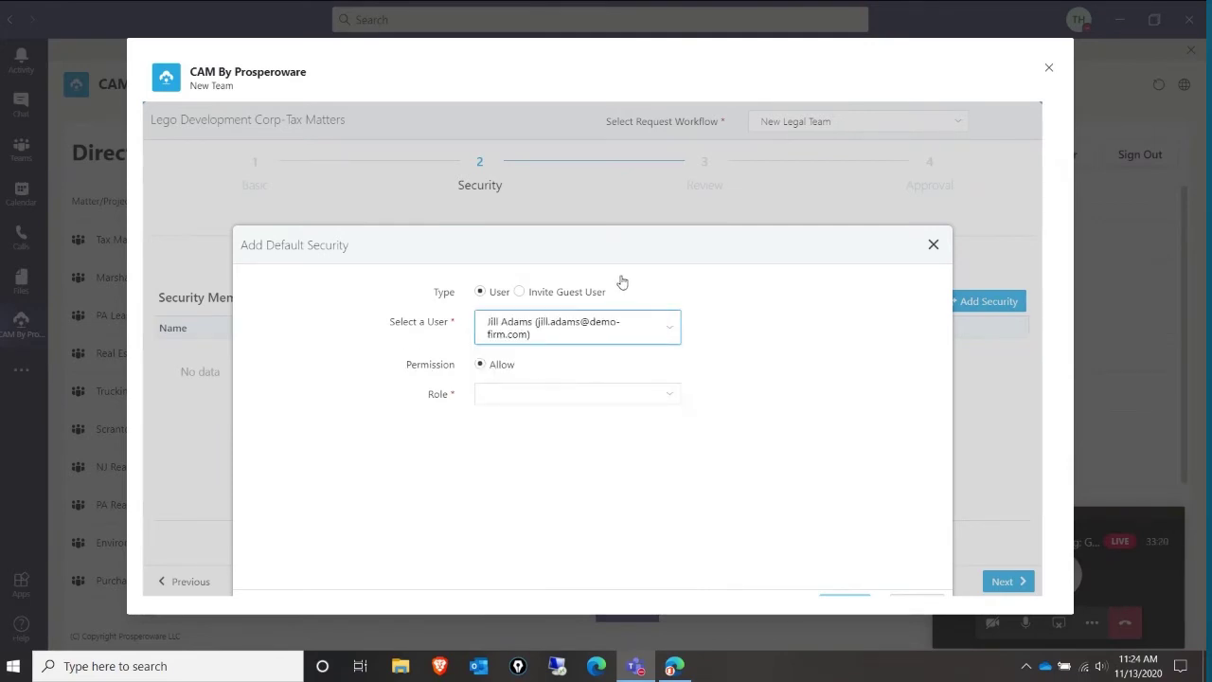
pyautogui.click(522, 398)
pyautogui.click(517, 478)
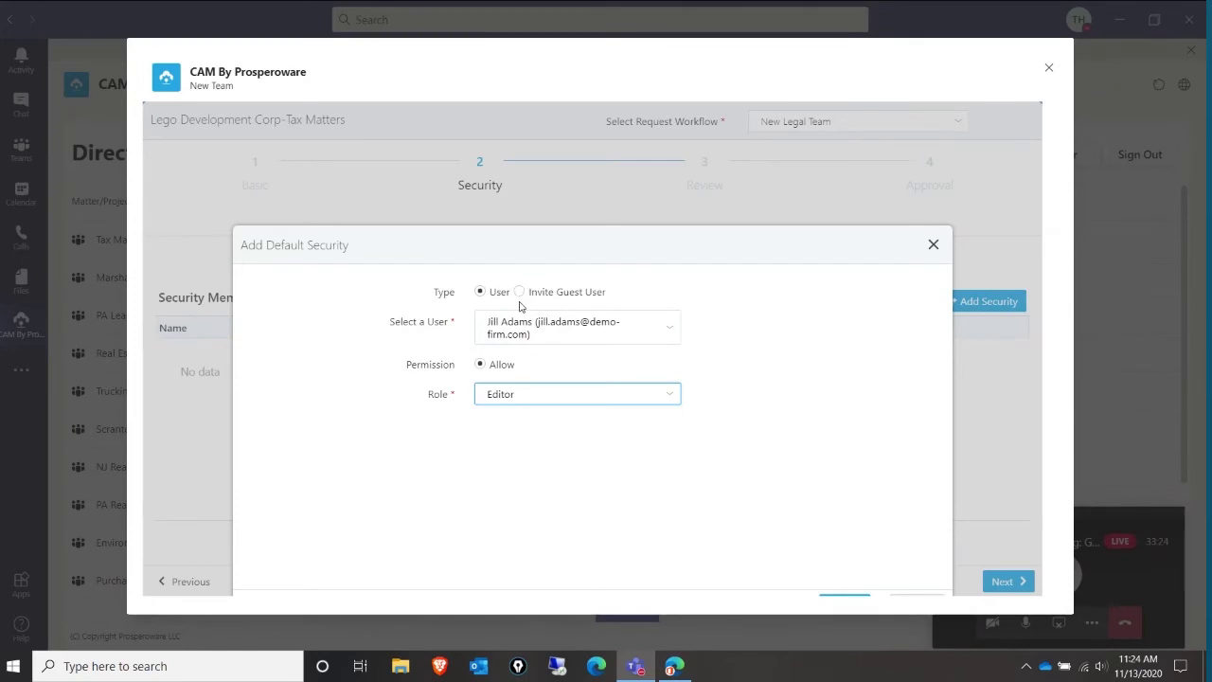
# View the Invite Guest User fields, switch the type back to User, and save the new security member
pyautogui.click(519, 295)
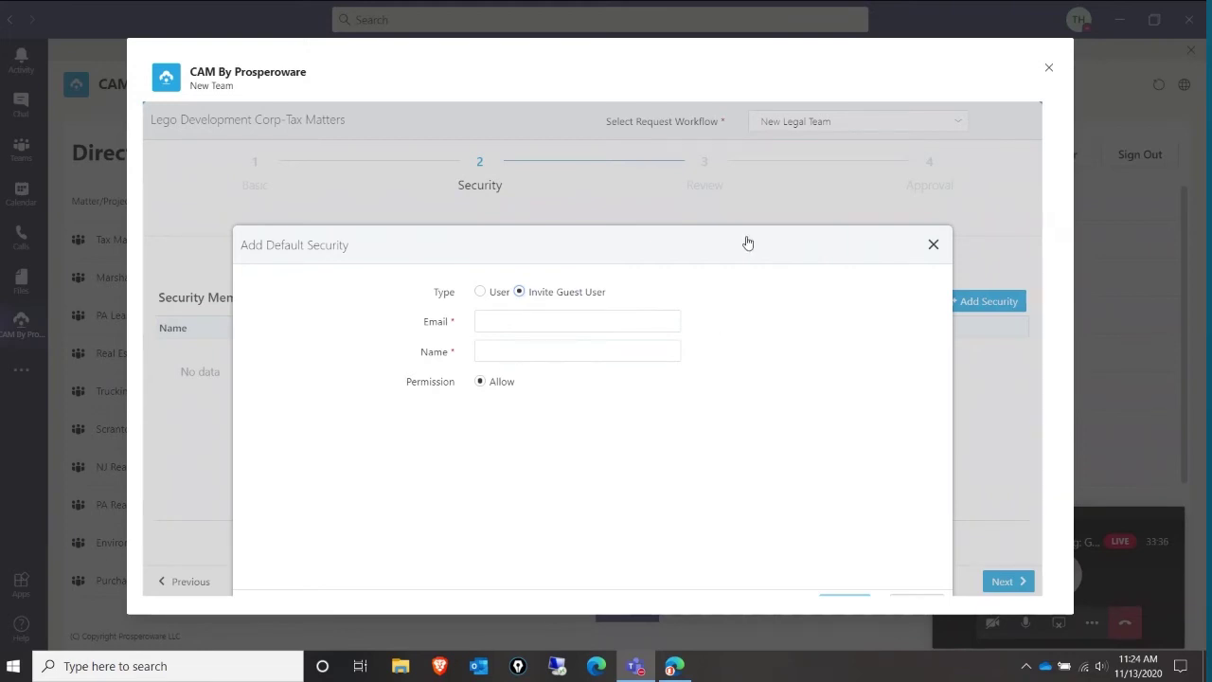
pyautogui.moveTo(747, 240); pyautogui.dragTo(748, 180)
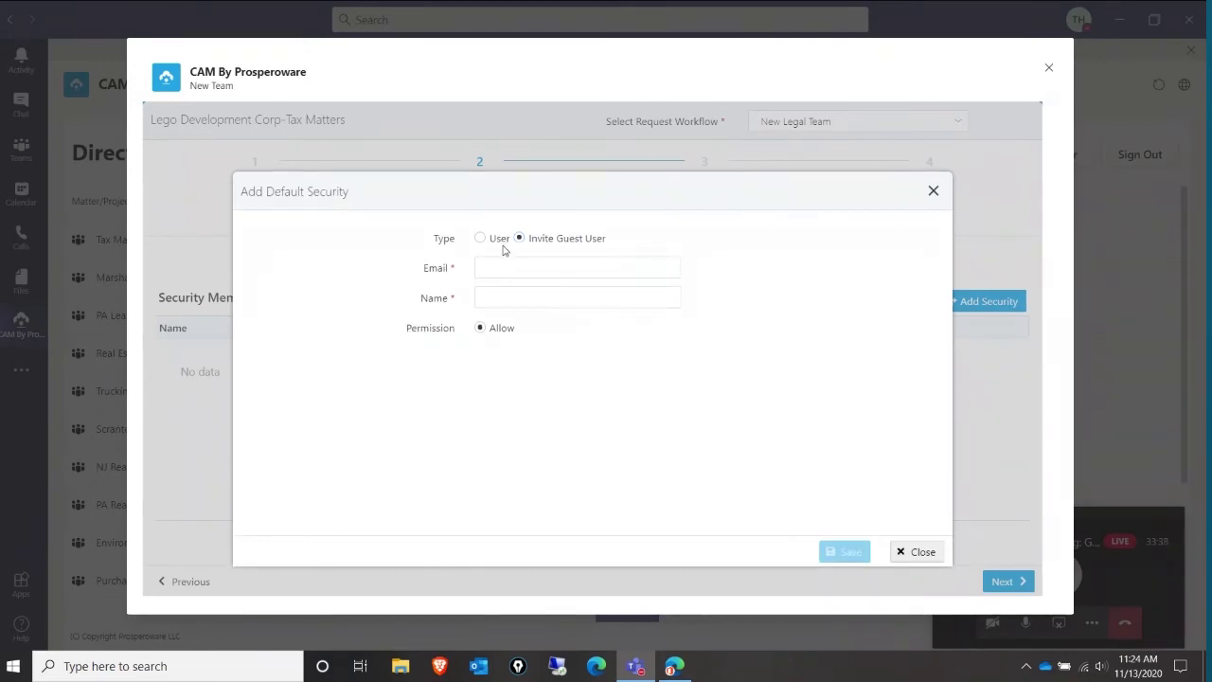
pyautogui.click(502, 243)
pyautogui.click(825, 553)
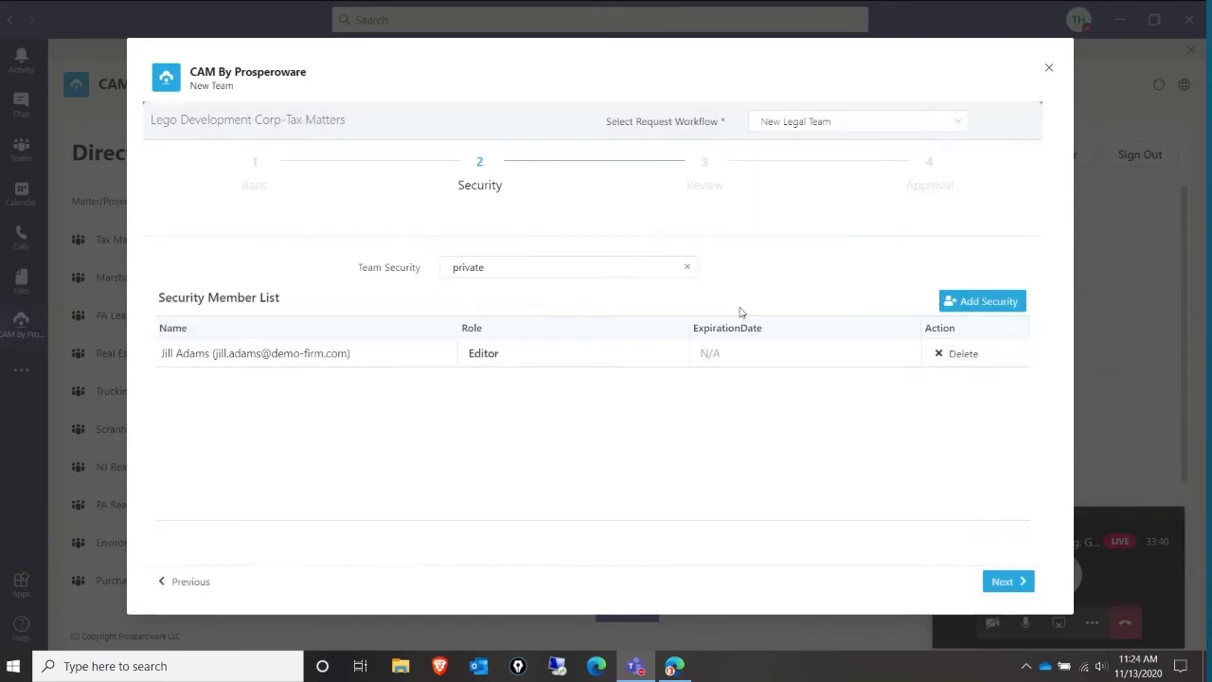
# Review the new team's details, submit the request for approval, and close the request form
pyautogui.click(1001, 581)
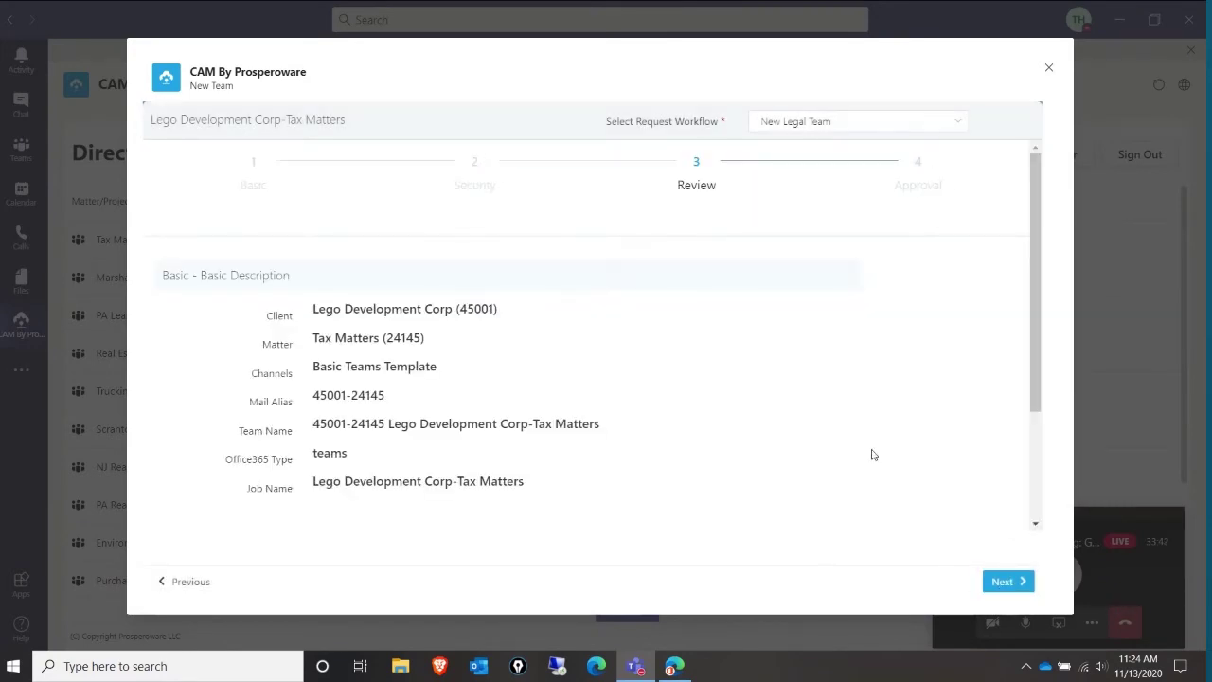
pyautogui.click(1010, 581)
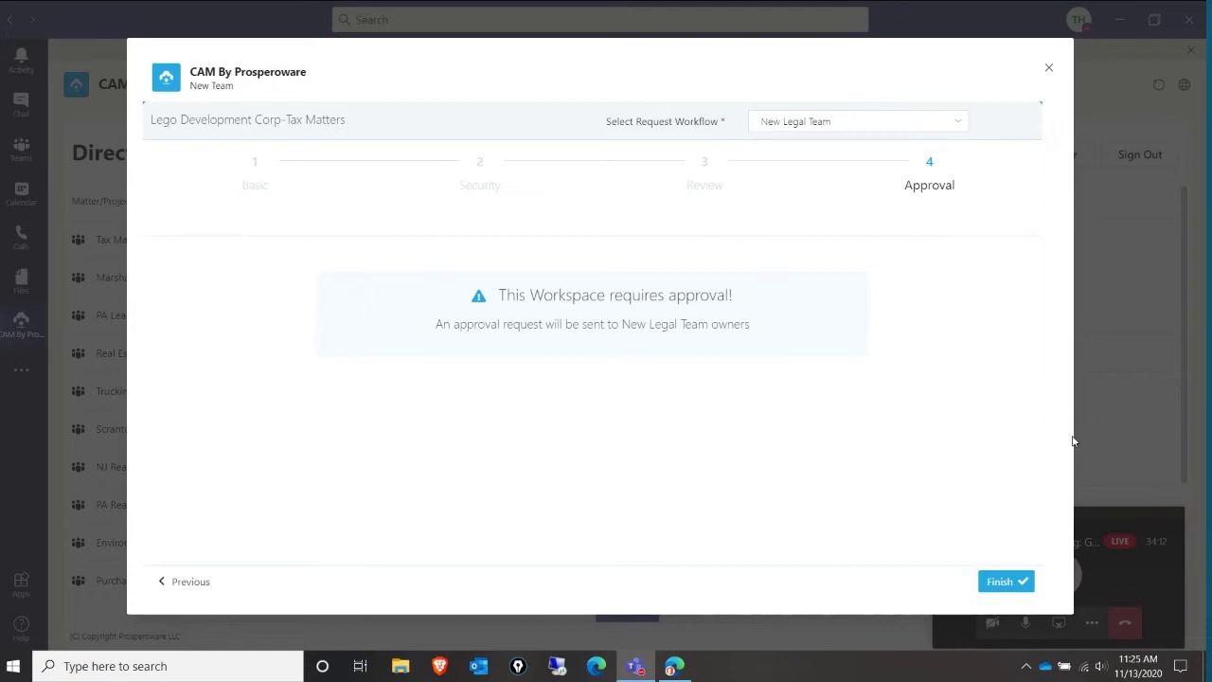
pyautogui.click(1003, 581)
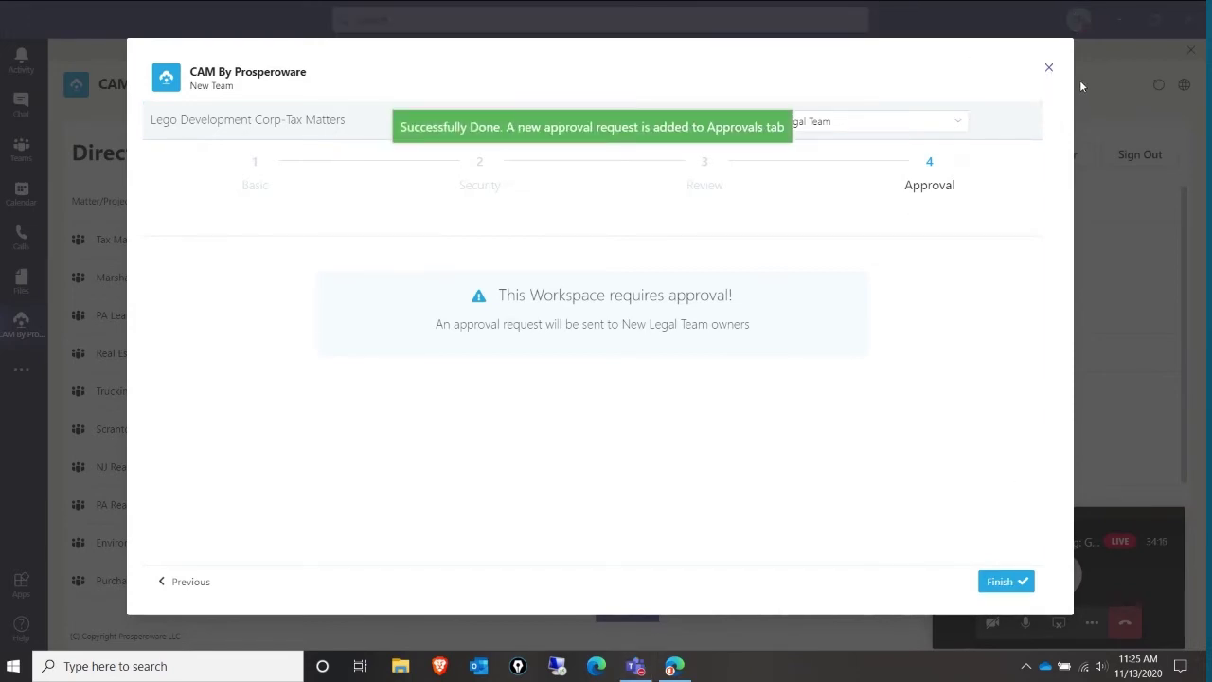
pyautogui.click(1050, 72)
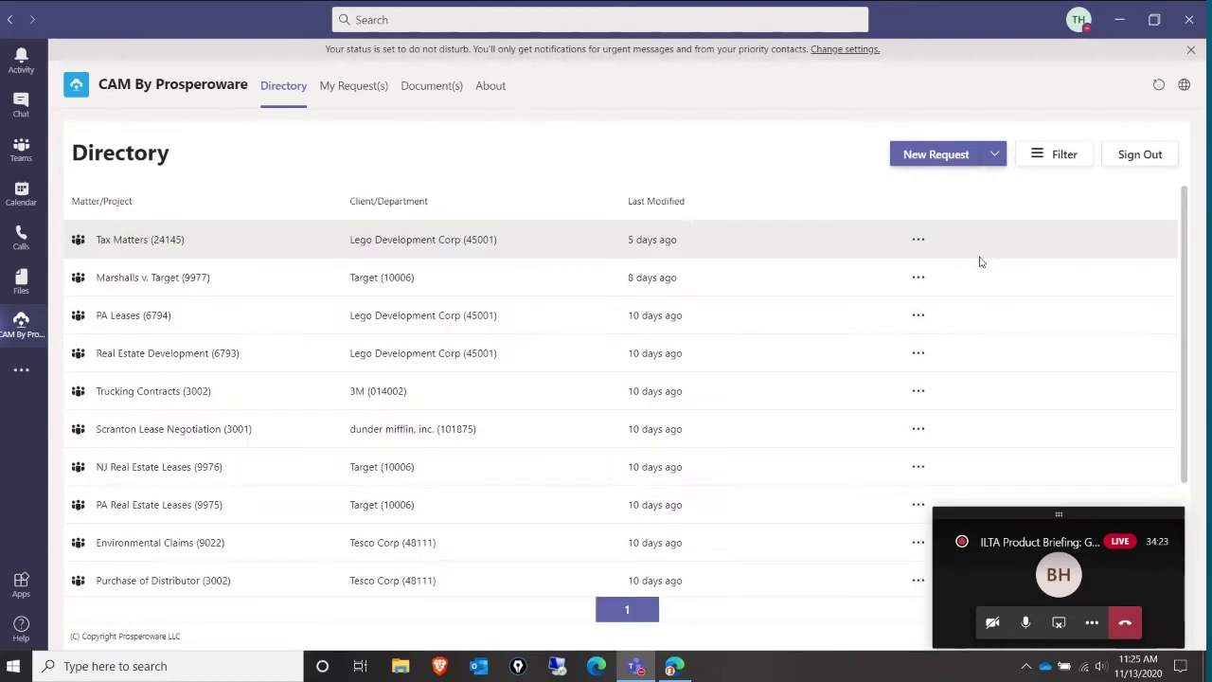
# View the submitted team requests and the available request list views
pyautogui.click(346, 86)
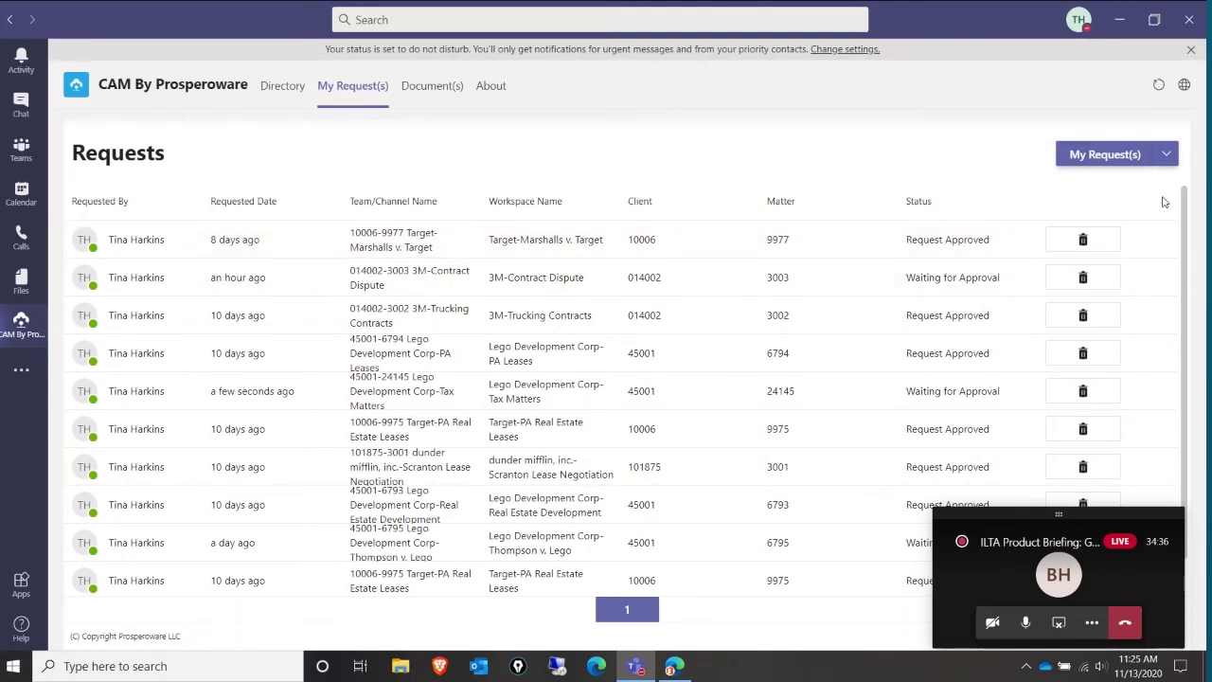
pyautogui.click(1165, 154)
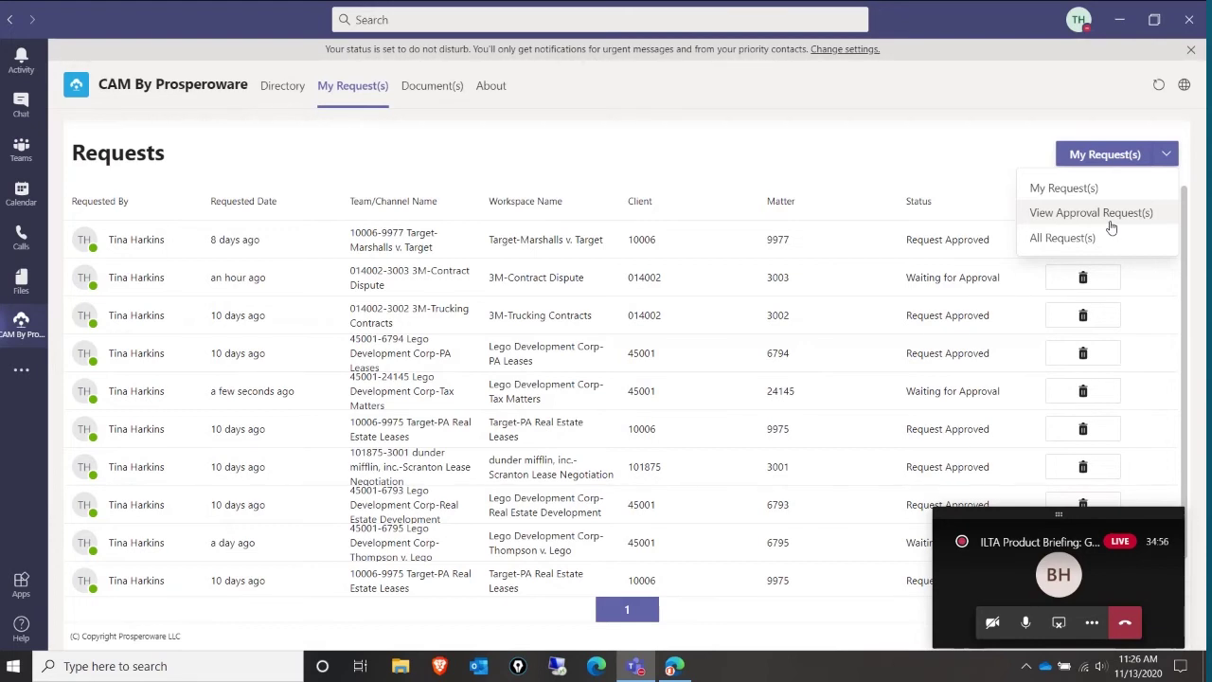
# Switch to the CAM website in the browser, dismiss the sign-out notice, and reload the matter directory
pyautogui.click(1119, 19)
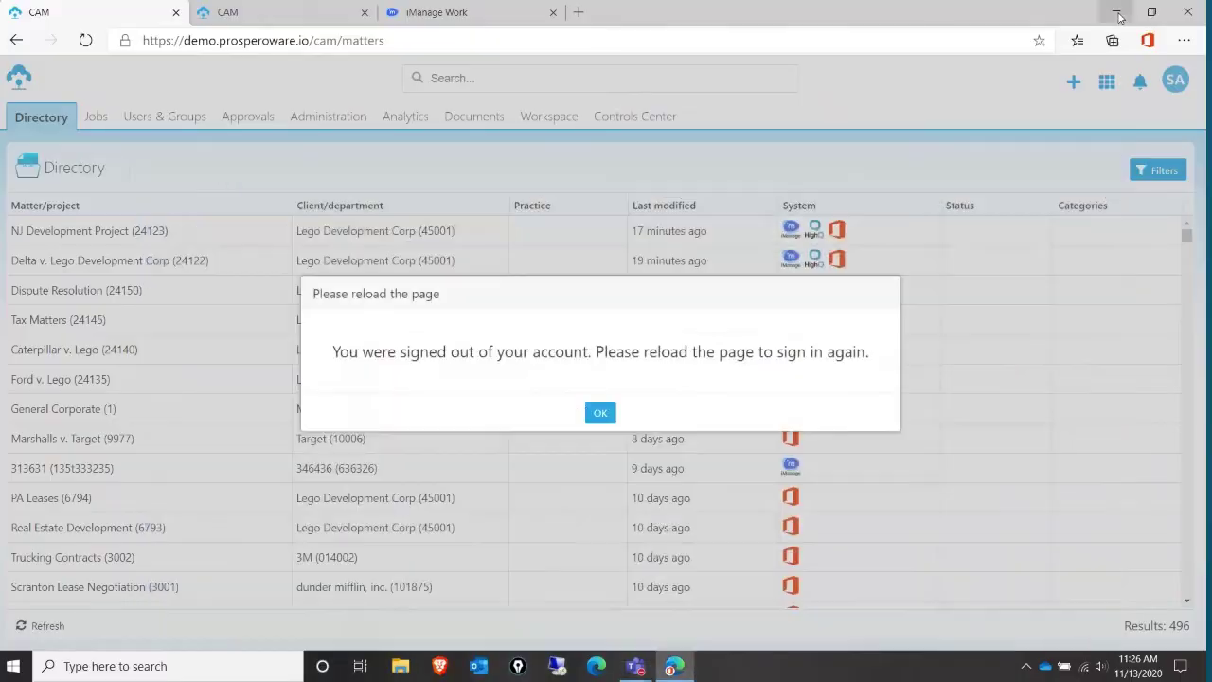
pyautogui.click(602, 421)
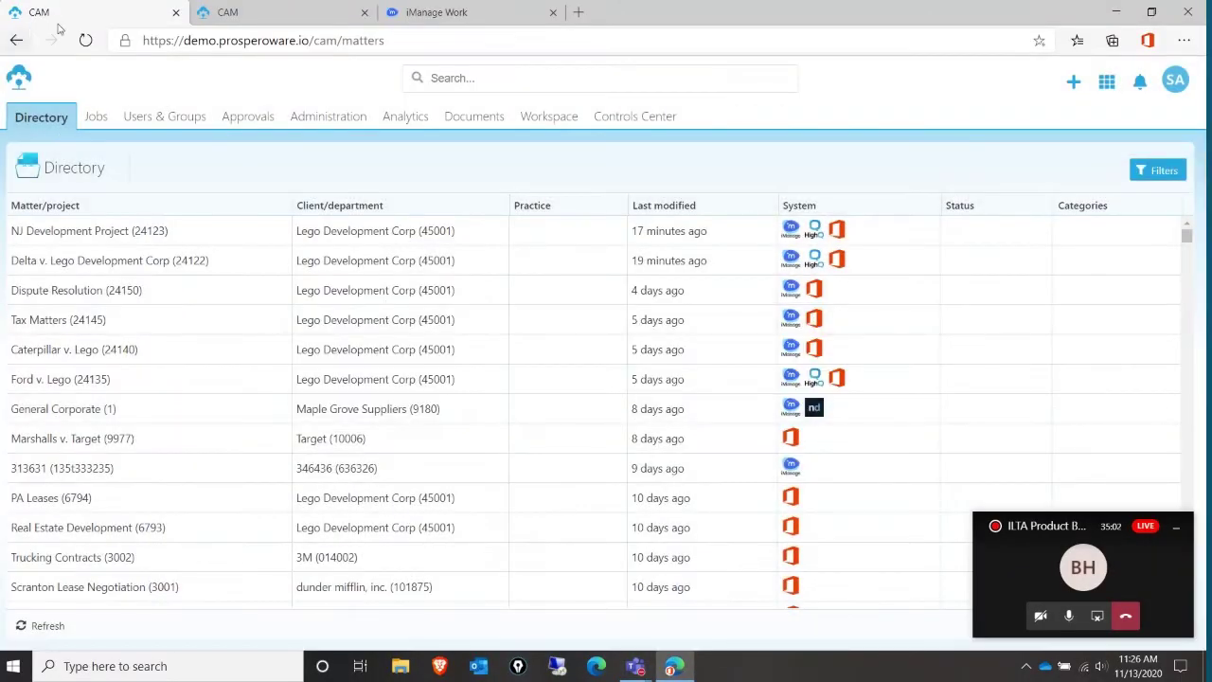
pyautogui.click(86, 42)
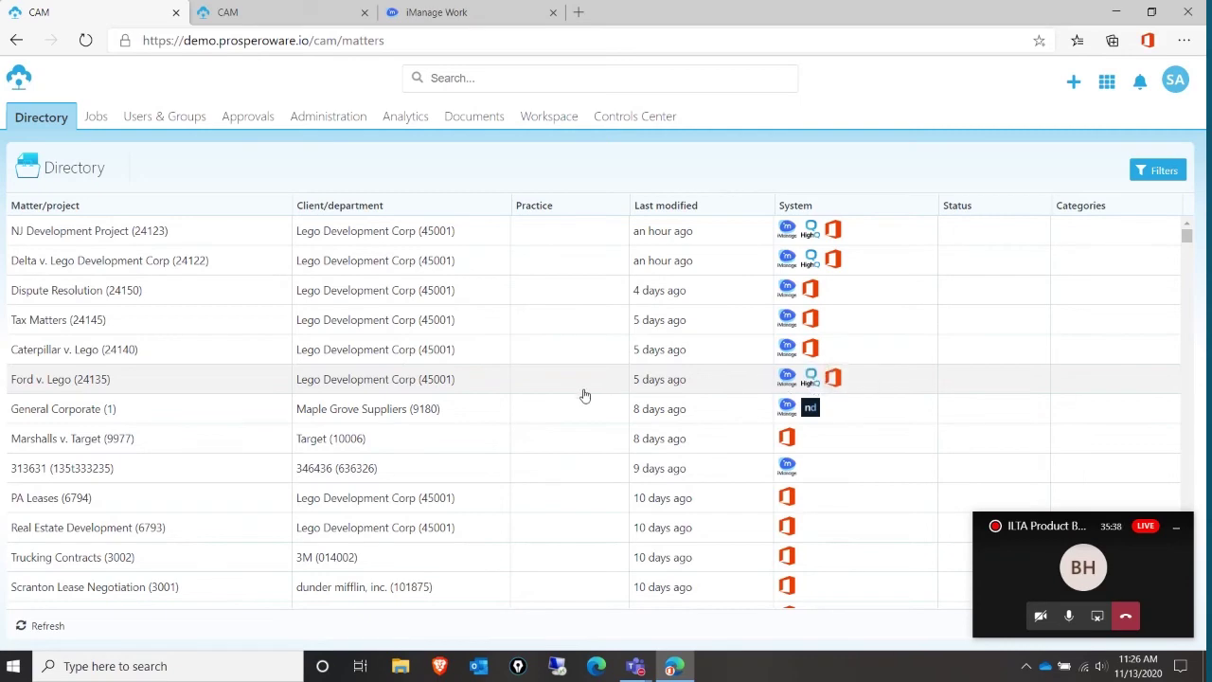
# Open the Siriano, Ltd. vs. Lloyd Johnson Fashion matter from the directory and examine its metadata and selected systems
pyautogui.scroll(-2, 582, 396)
pyautogui.scroll(-3, 579, 399)
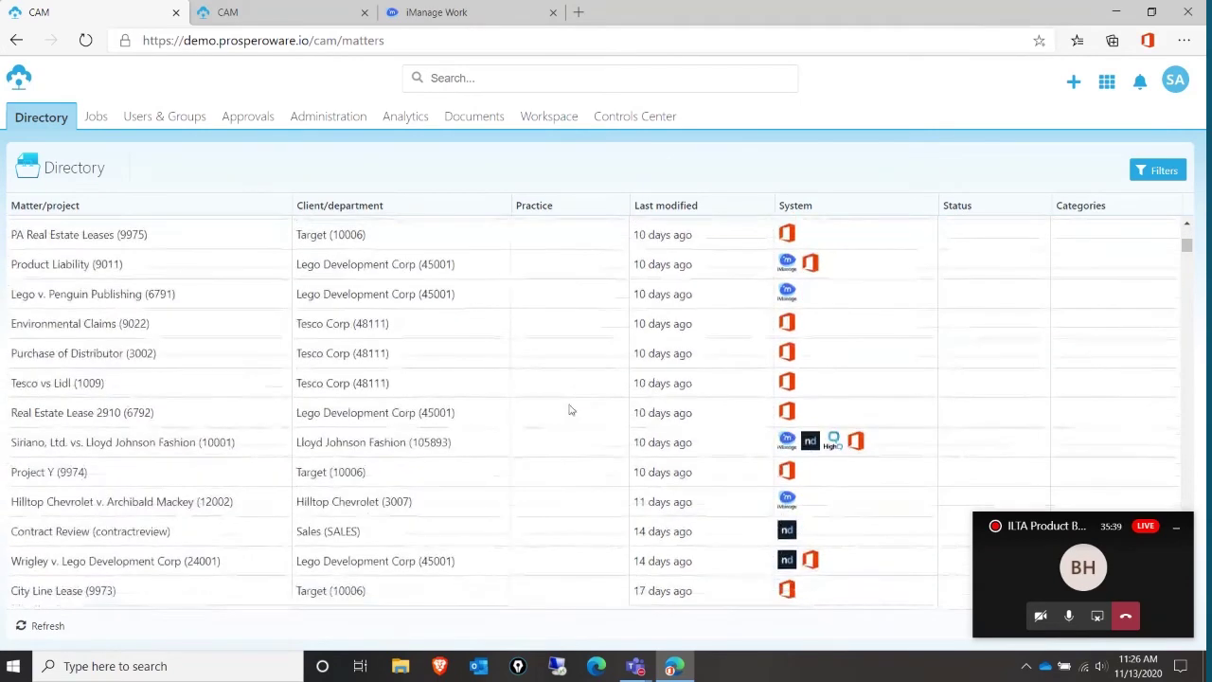
pyautogui.click(352, 441)
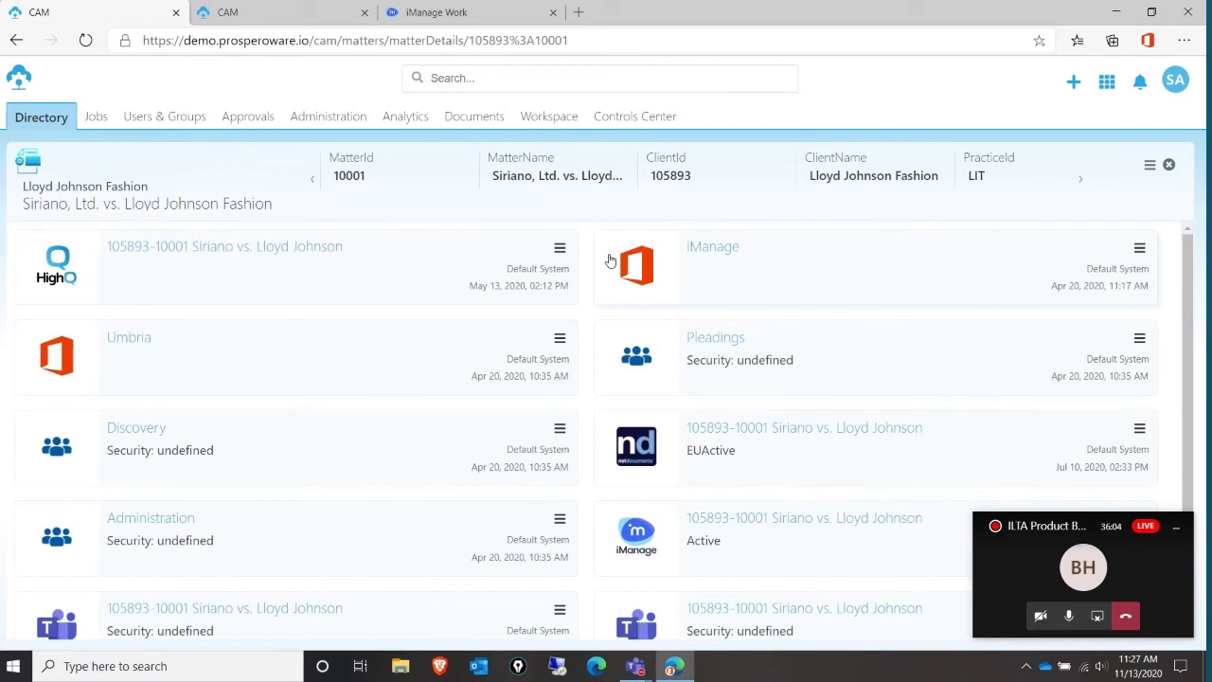
pyautogui.click(1148, 167)
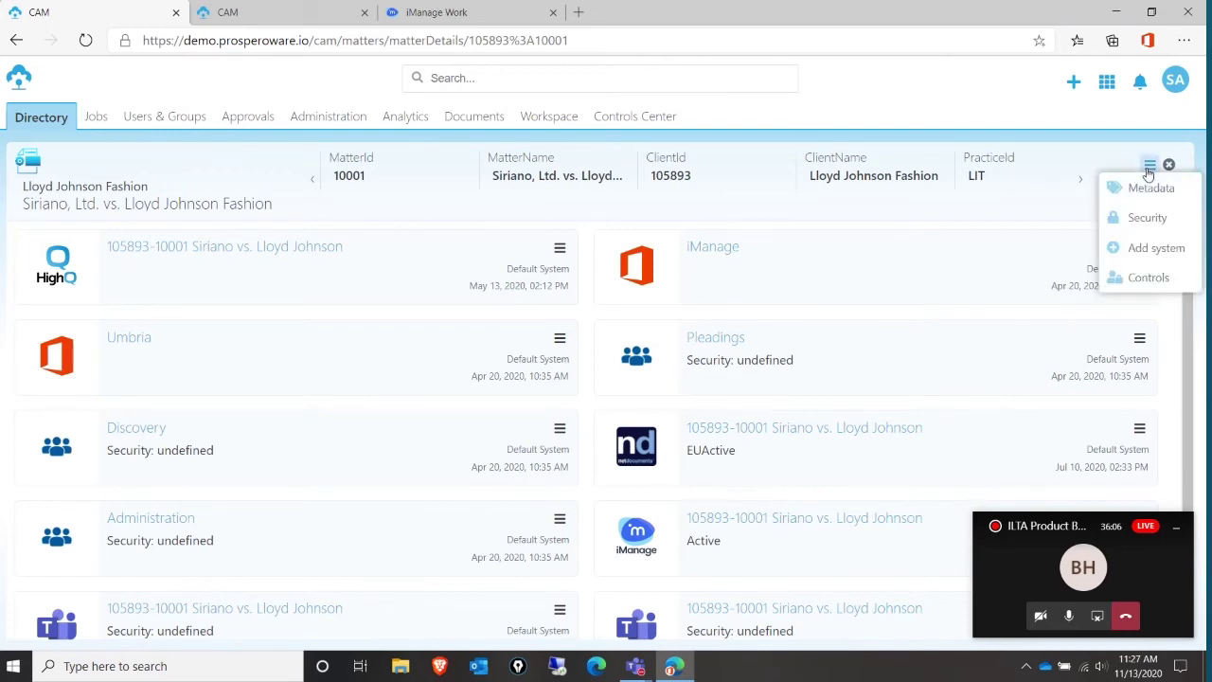
pyautogui.click(1146, 188)
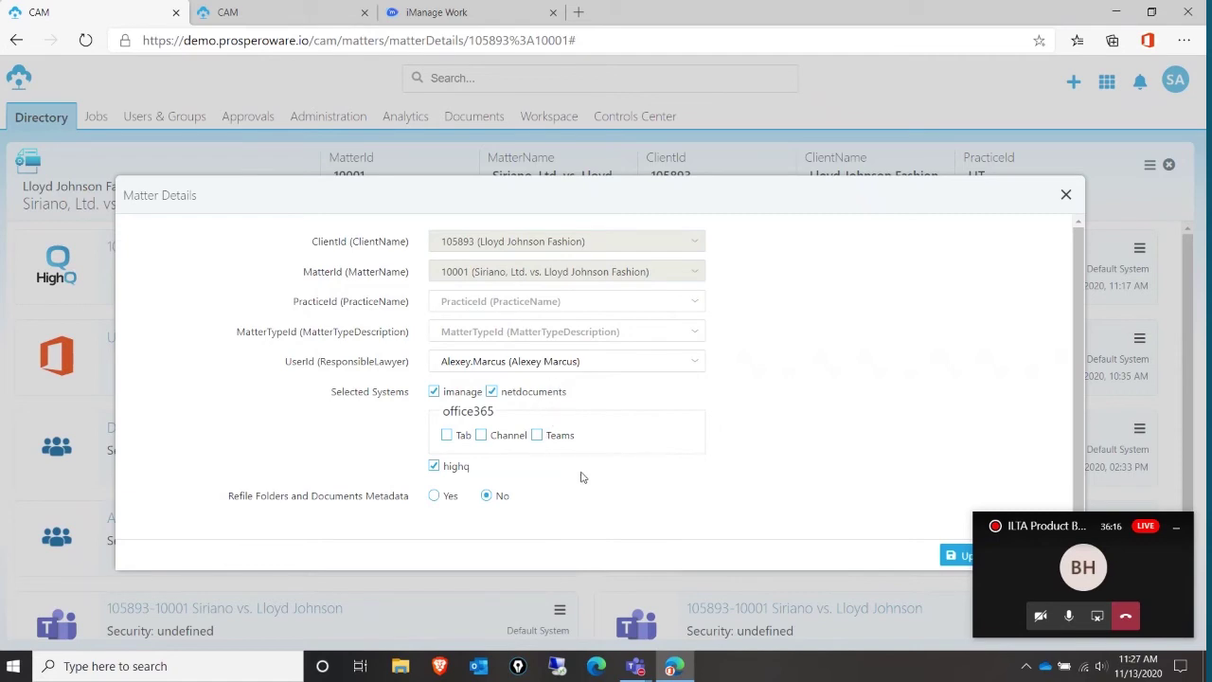
pyautogui.click(1065, 195)
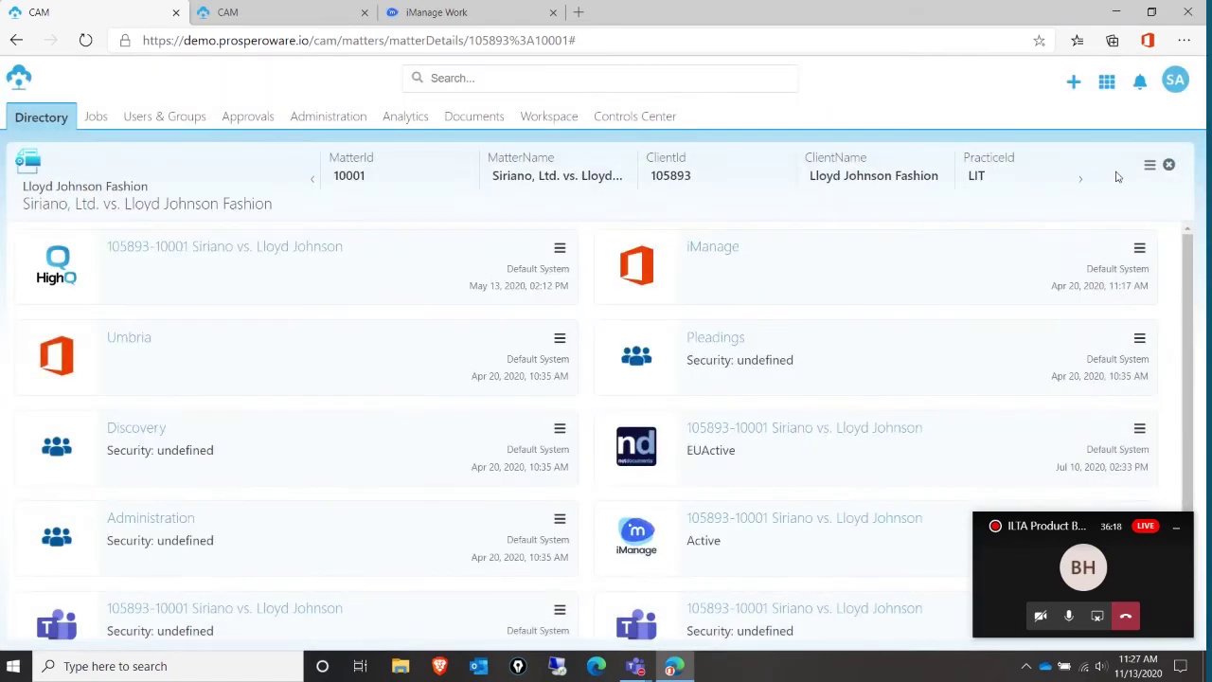
# Examine the matter's team and security members across the connected systems, and close the list
pyautogui.click(1147, 166)
pyautogui.click(1139, 226)
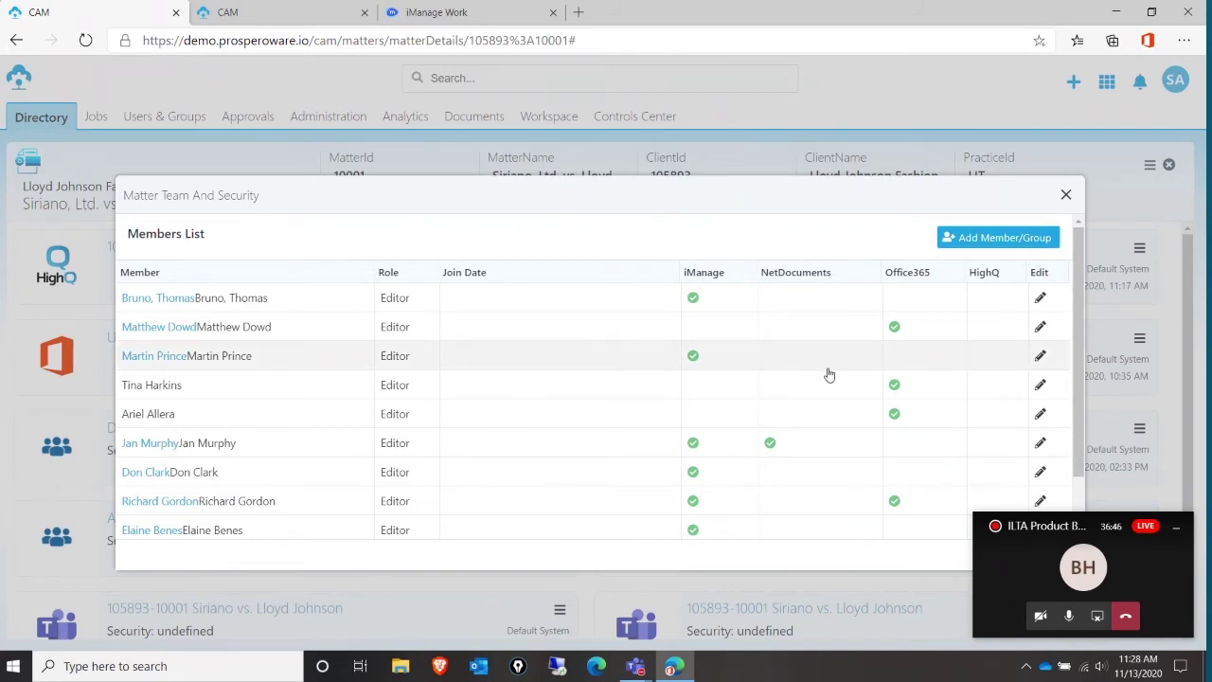
pyautogui.click(1065, 196)
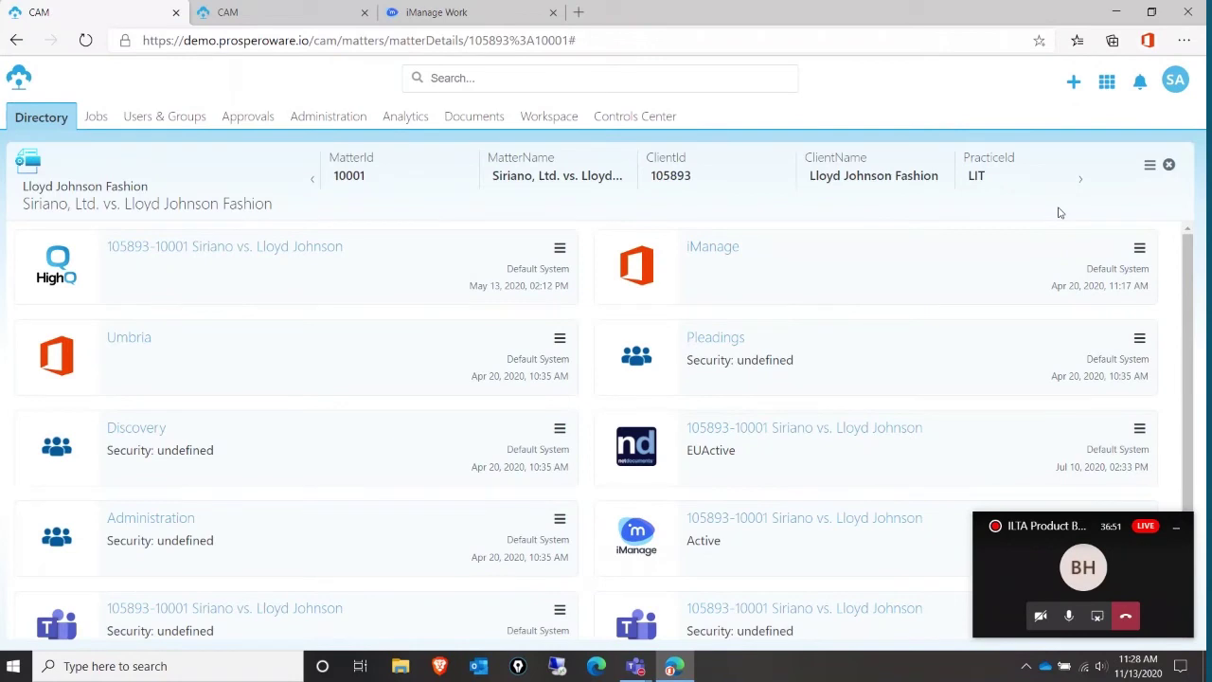
# View the Users & Groups list and the Approvals list of team requests
pyautogui.click(157, 121)
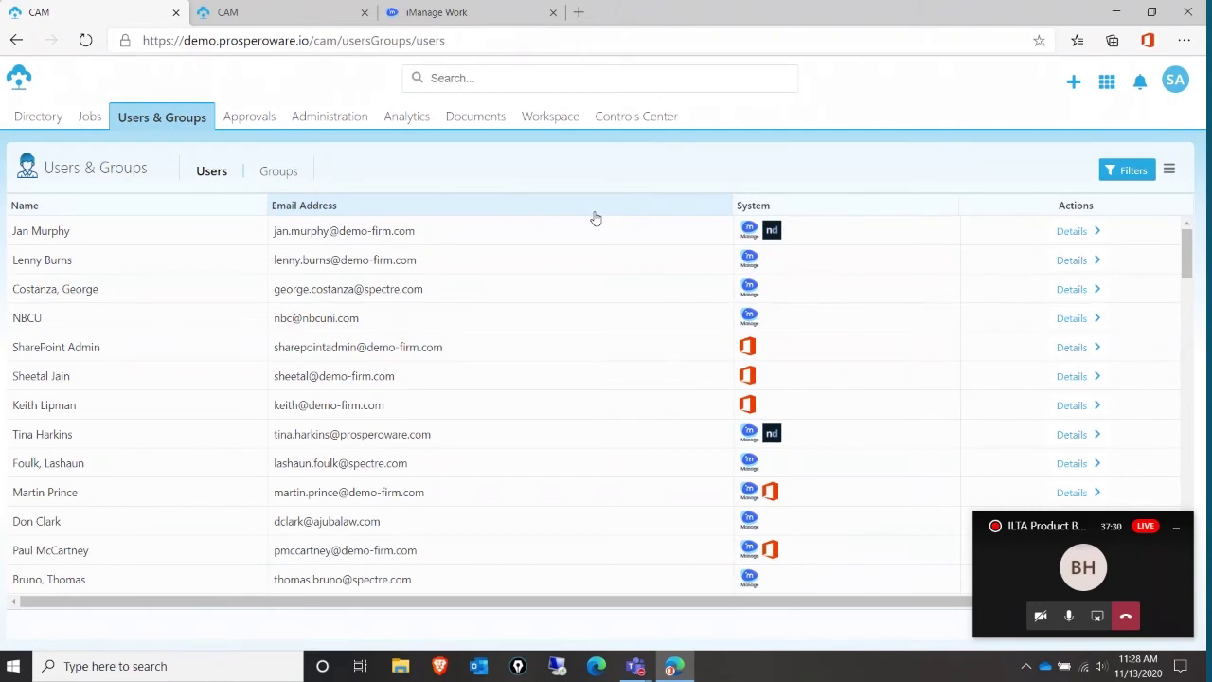
pyautogui.click(254, 122)
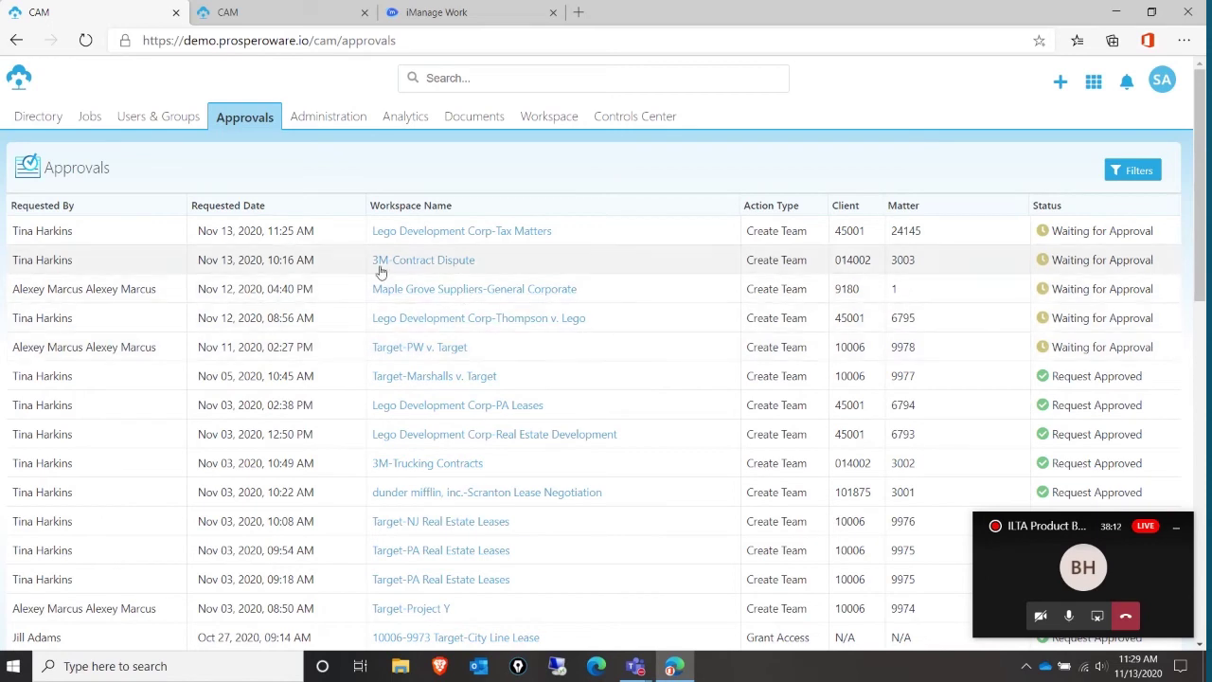
# Go to Administration and examine the iManage settings in External System Configuration
pyautogui.click(322, 116)
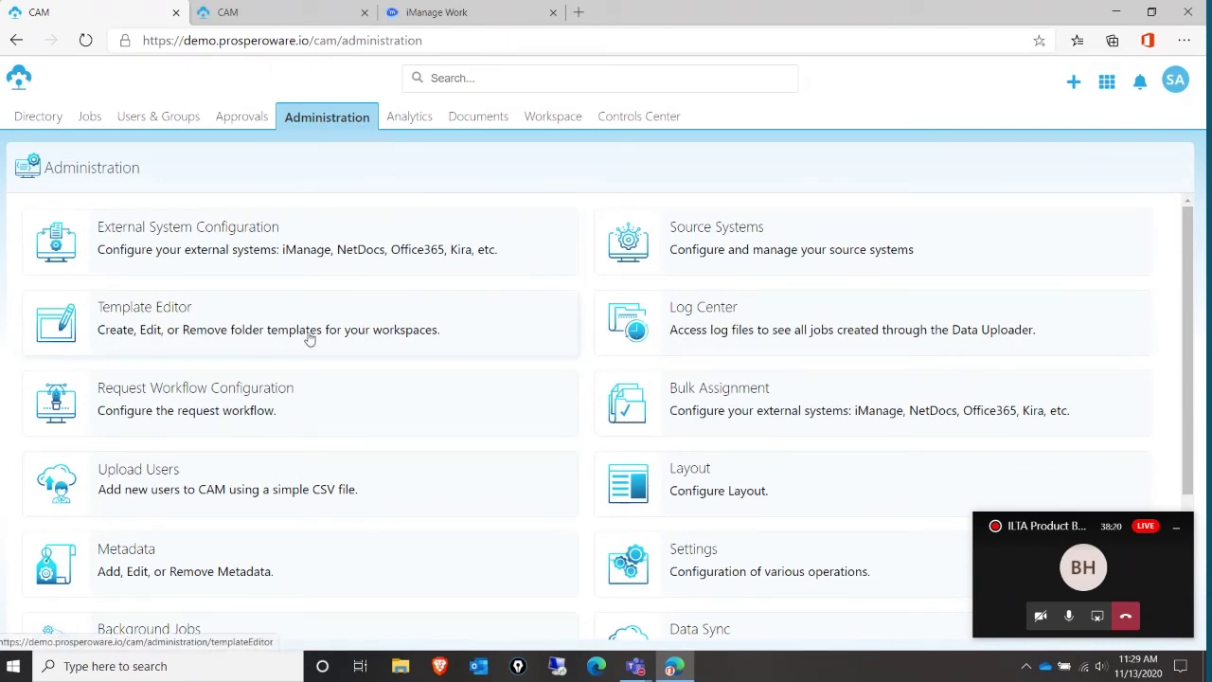
pyautogui.click(135, 313)
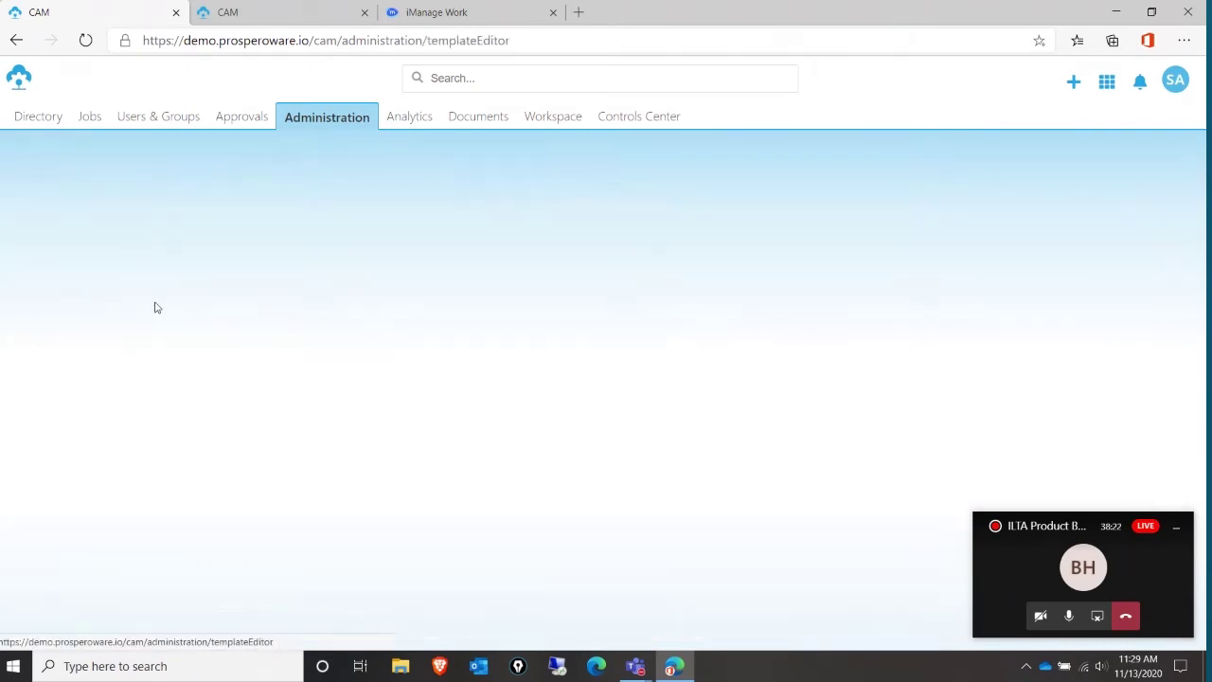
pyautogui.click(322, 114)
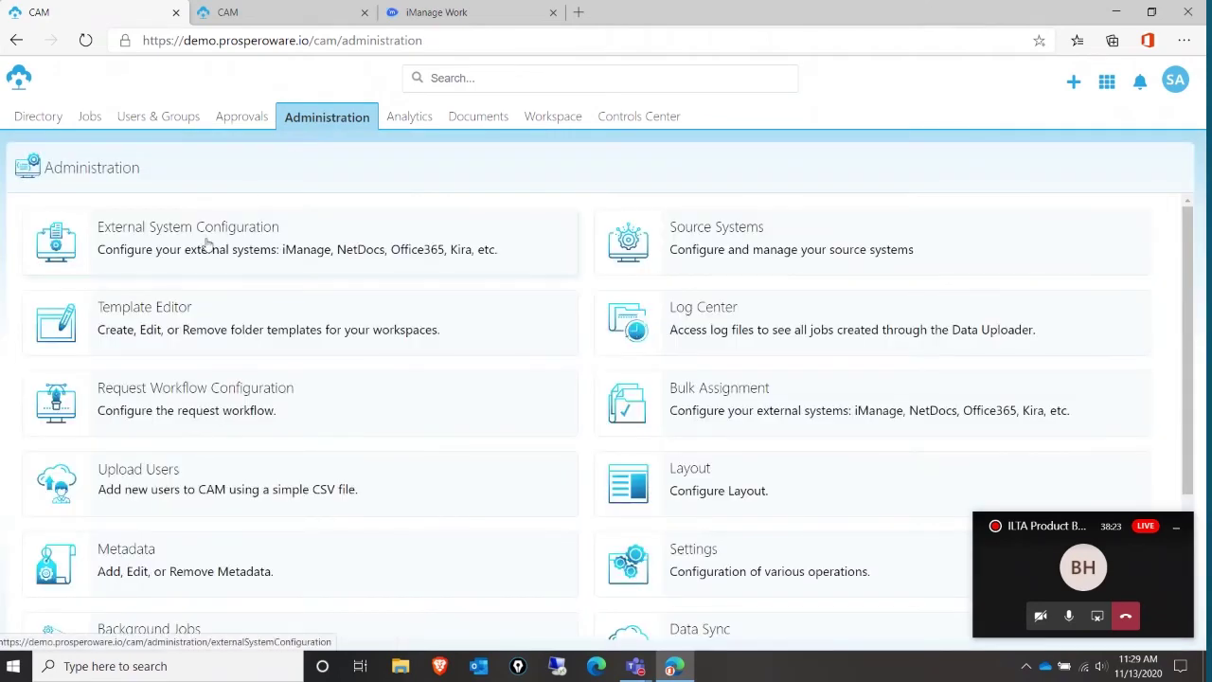
pyautogui.click(185, 244)
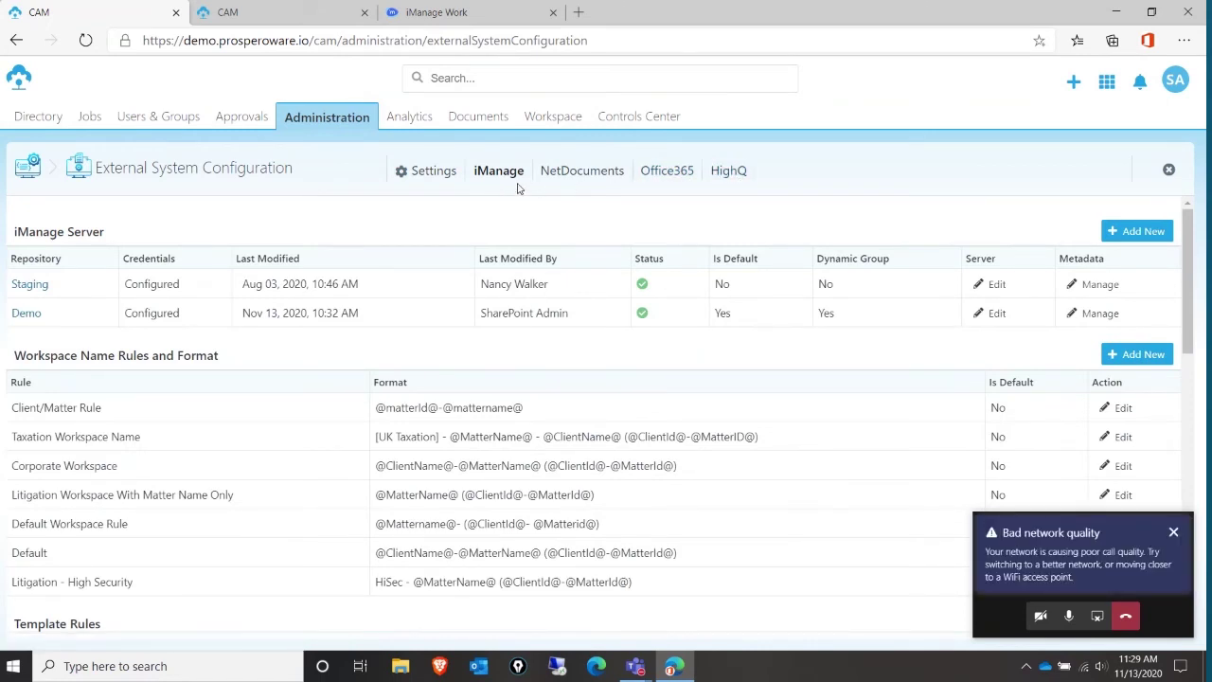
# Go to the Template Editor in Administration and filter the template list by the Office365 system
pyautogui.click(338, 128)
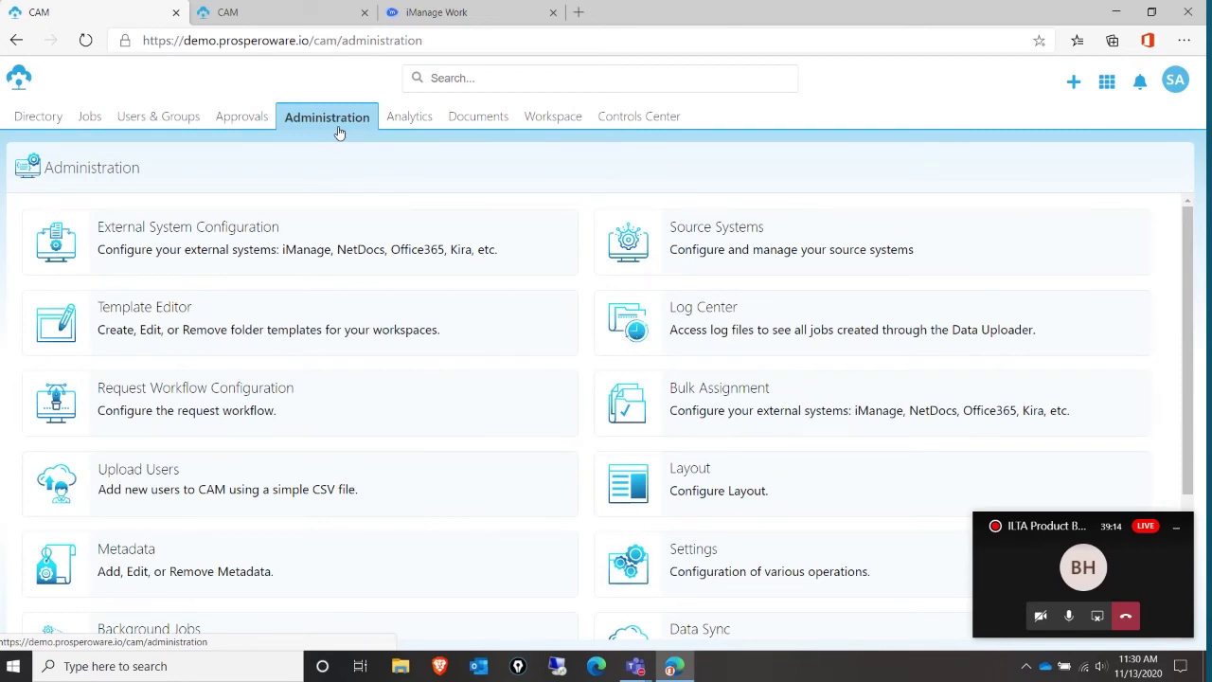
pyautogui.click(206, 325)
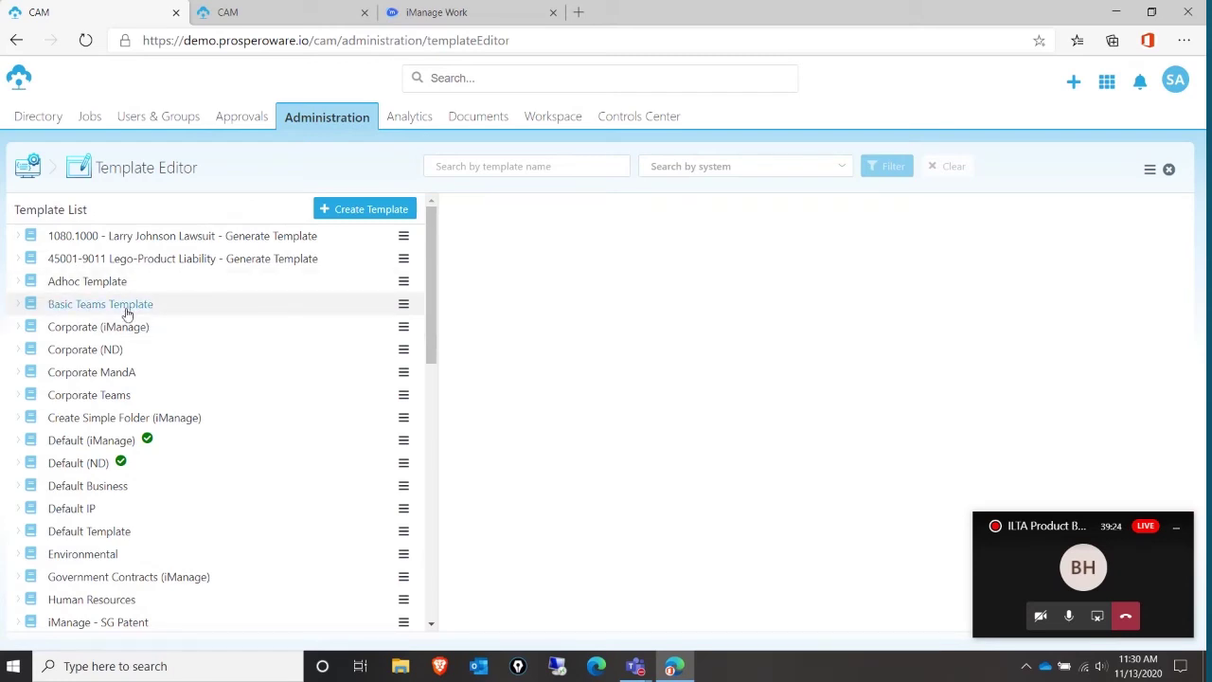
pyautogui.scroll(-1, 142, 460)
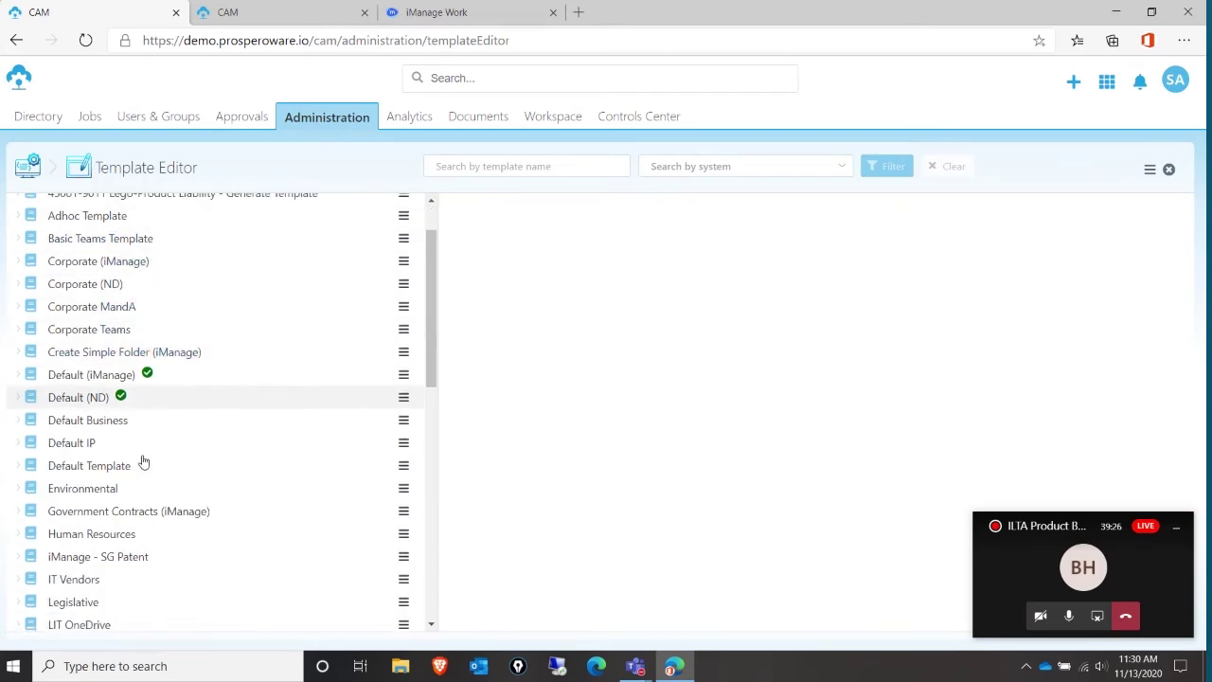
pyautogui.click(745, 171)
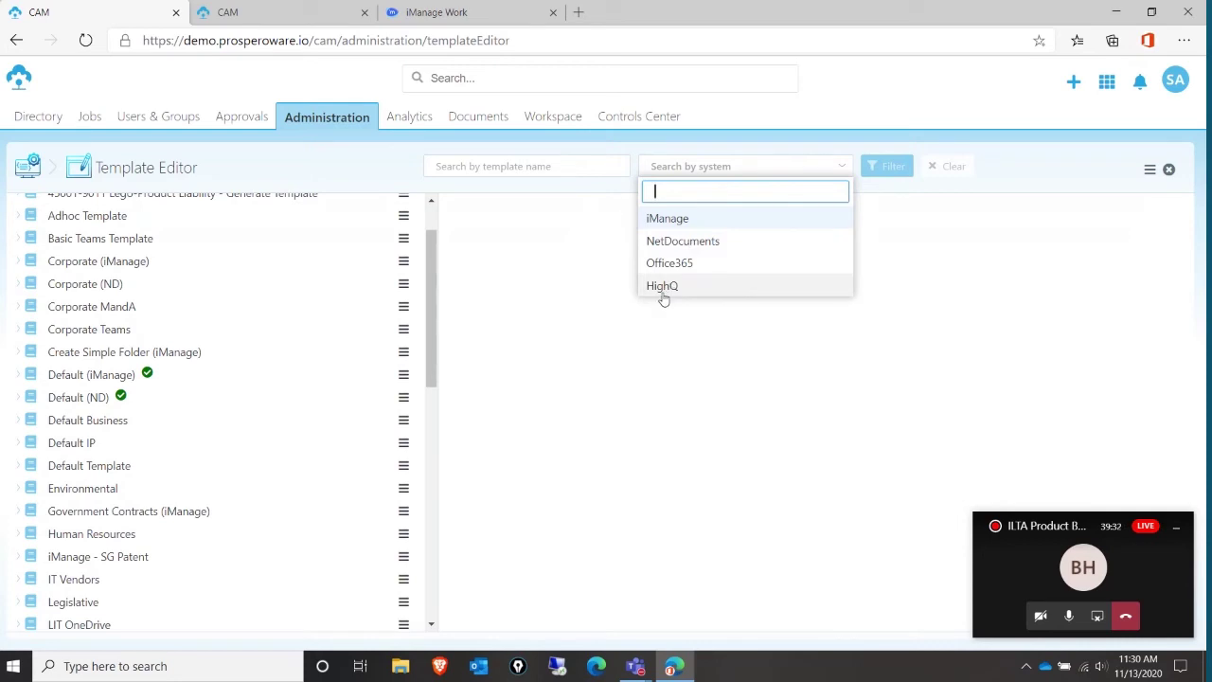
pyautogui.click(674, 263)
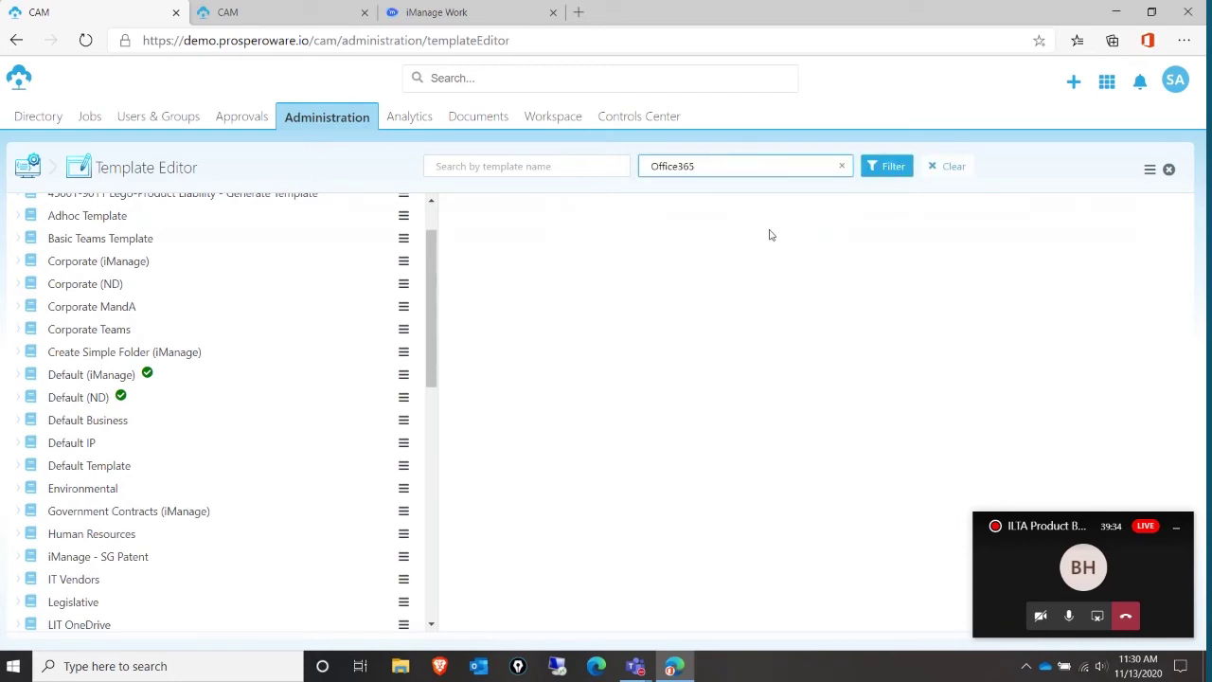
pyautogui.click(884, 167)
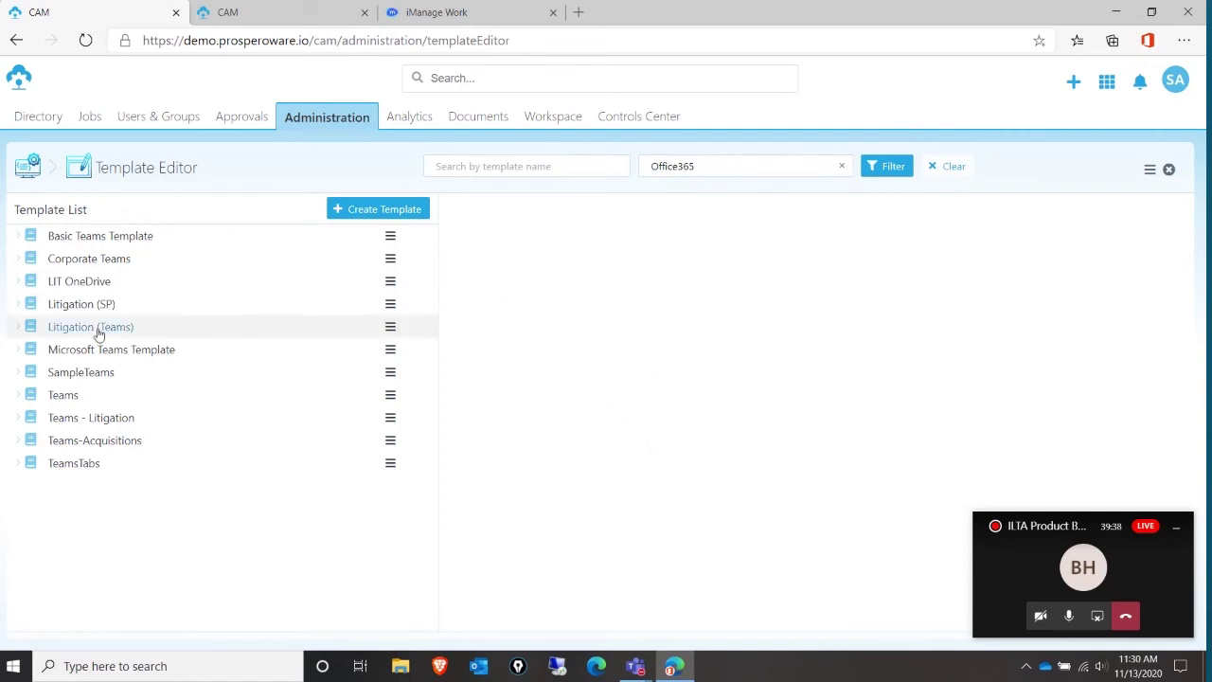
# Expand the Litigation (Teams) template and examine the basic settings of its Admin channel, Private Internal folder and Planner
pyautogui.click(17, 327)
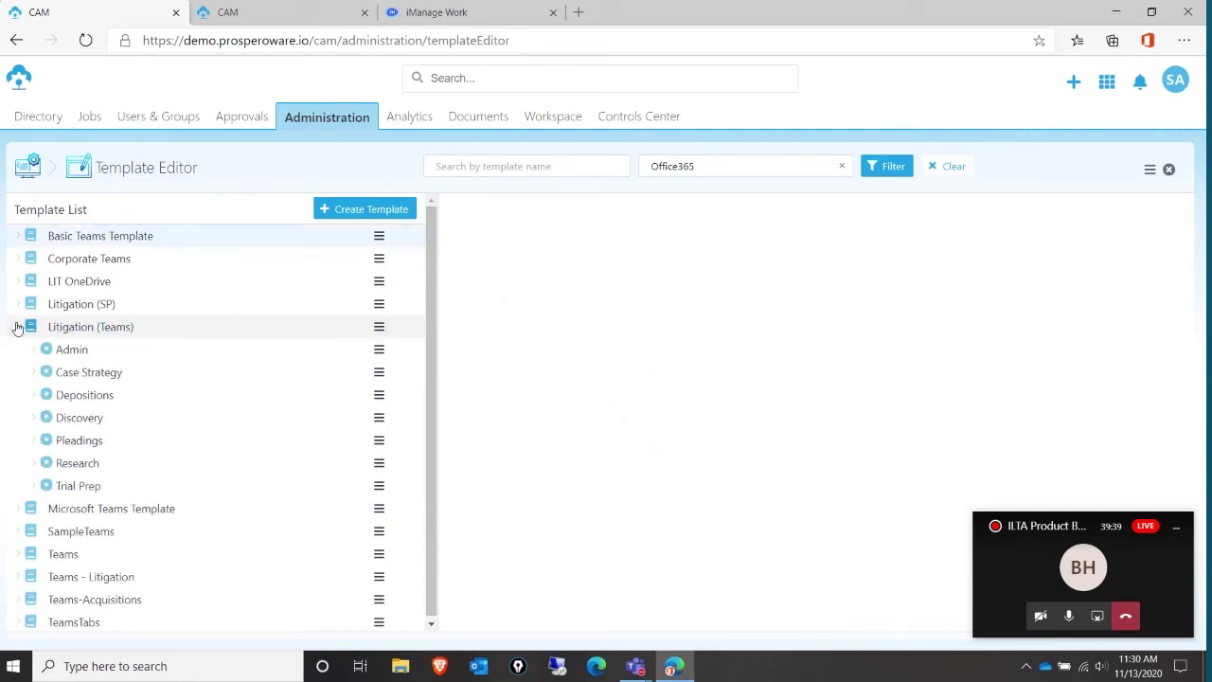
pyautogui.click(68, 349)
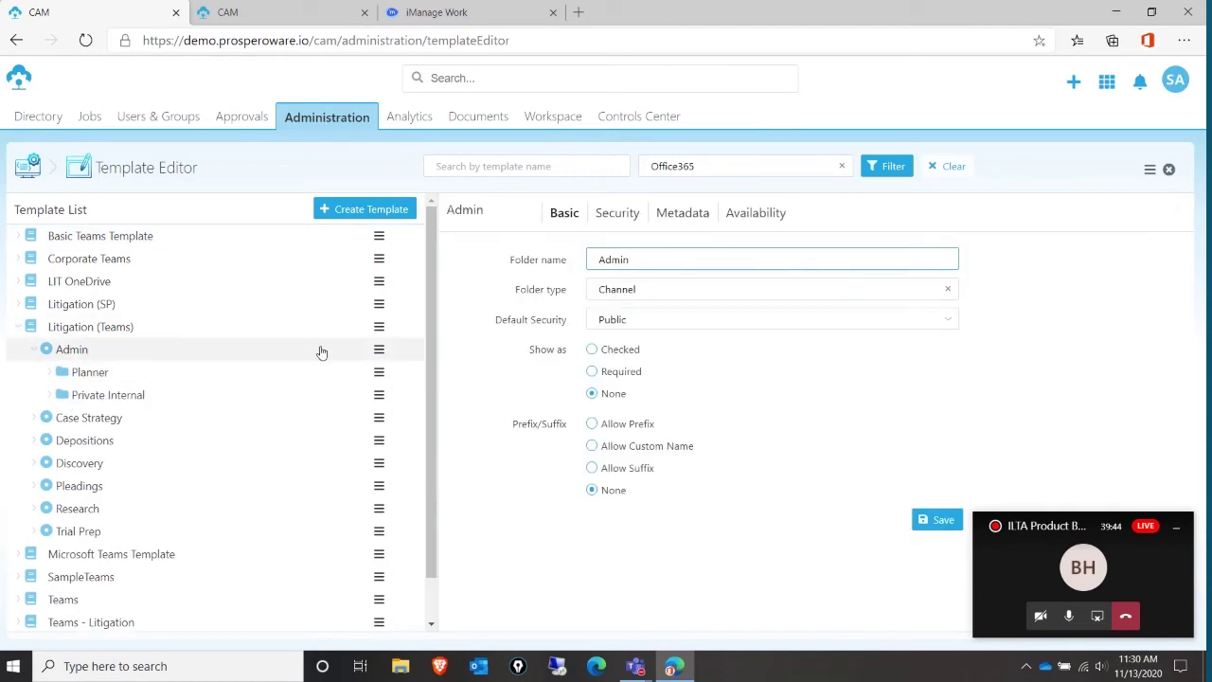
pyautogui.click(88, 396)
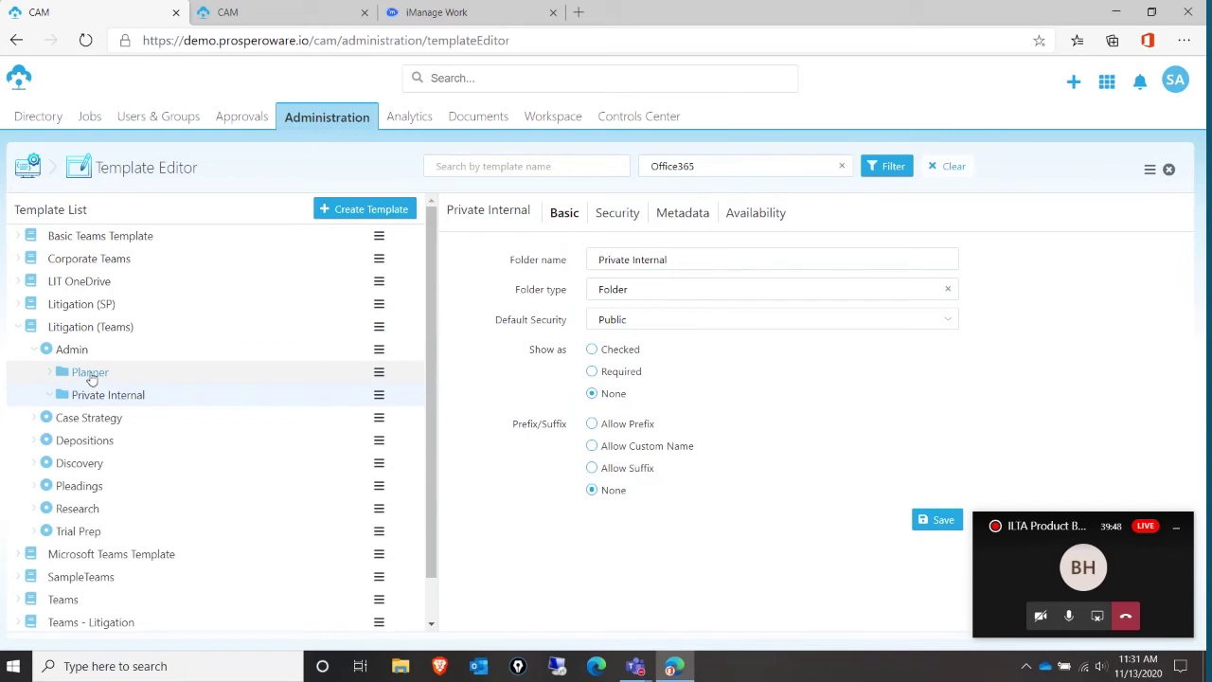
pyautogui.click(90, 378)
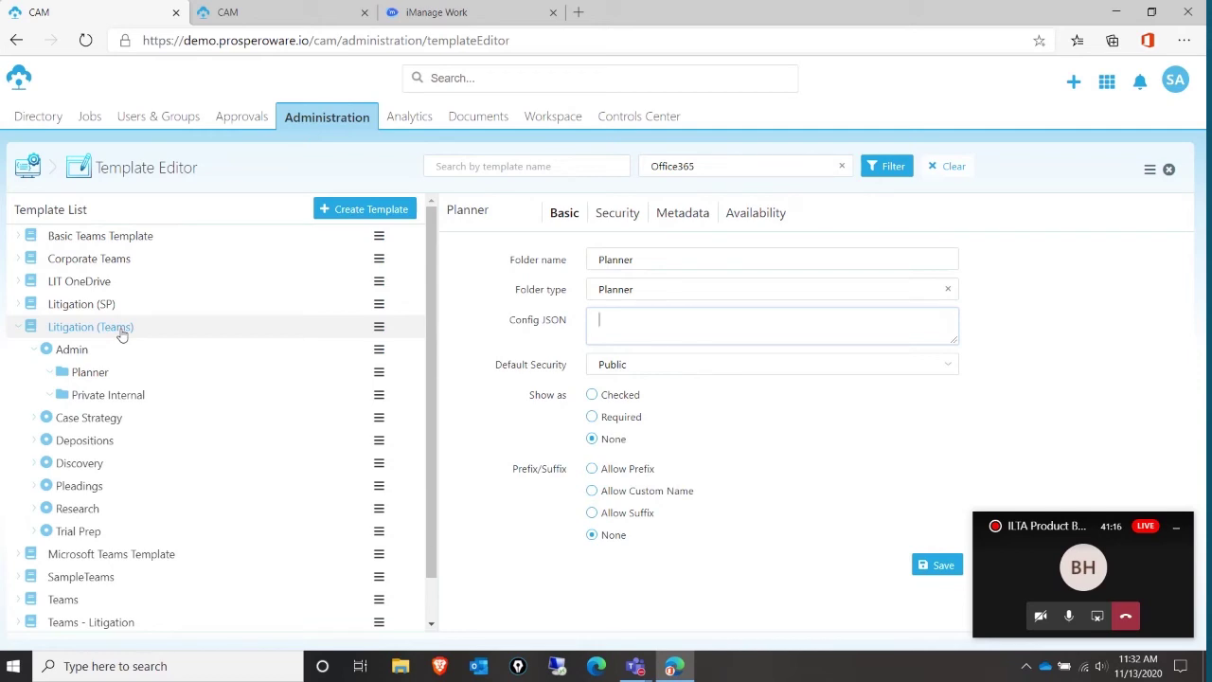
# Try applying the Litigation (Teams) template to all existing Office365 workspaces with the Add Folders option, and close without submitting
pyautogui.click(379, 325)
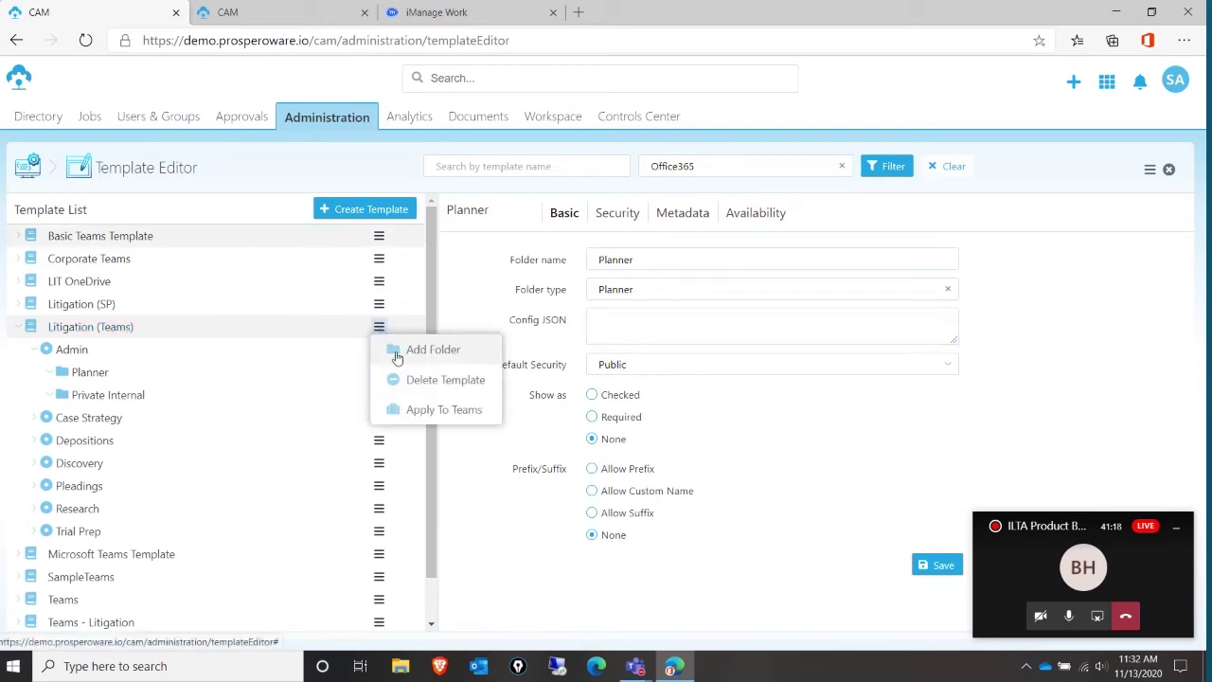
pyautogui.click(422, 411)
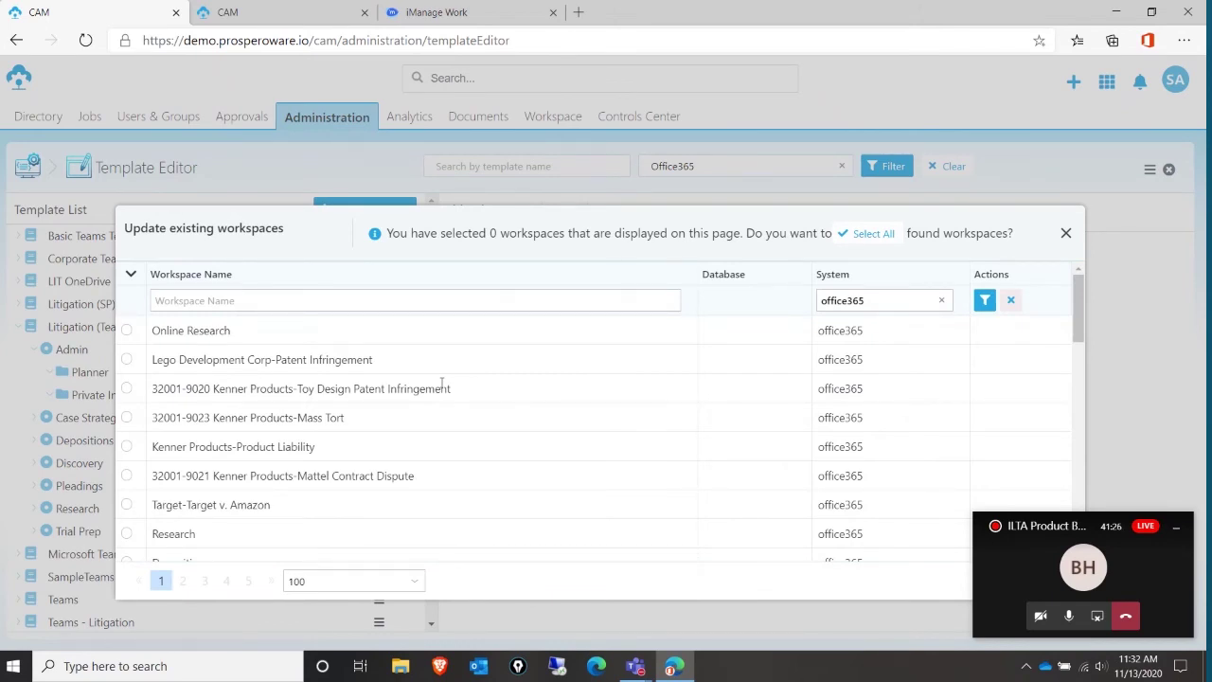
pyautogui.click(869, 233)
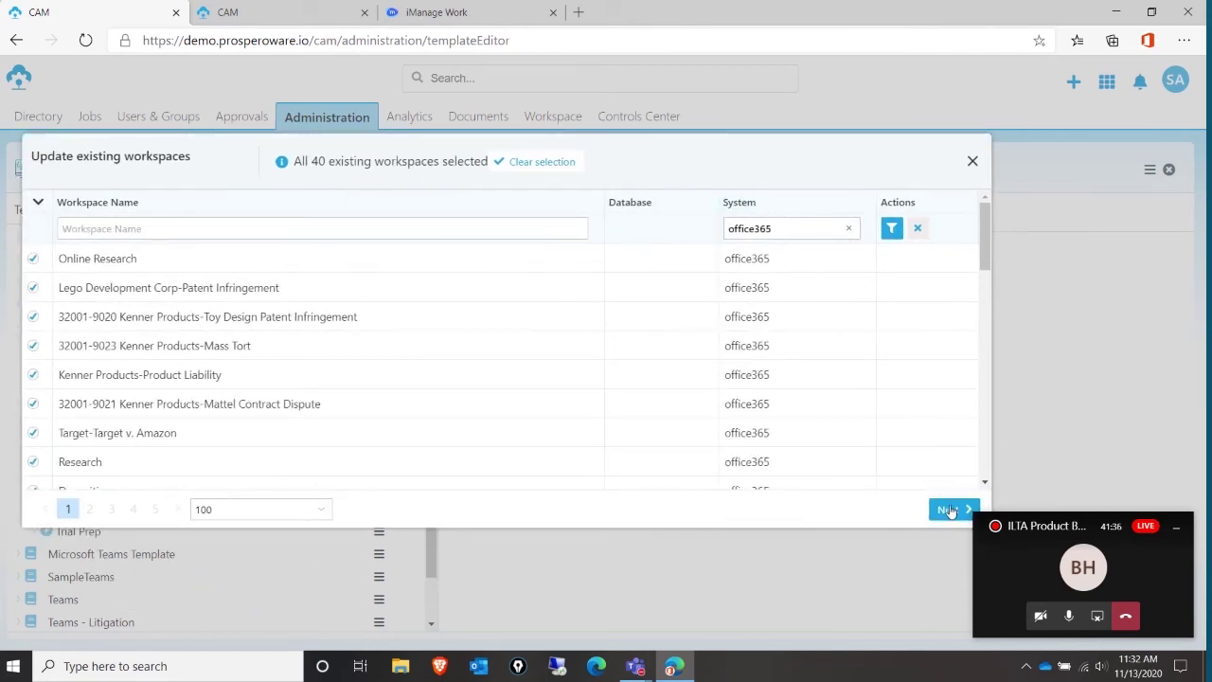
pyautogui.click(947, 507)
pyautogui.click(453, 206)
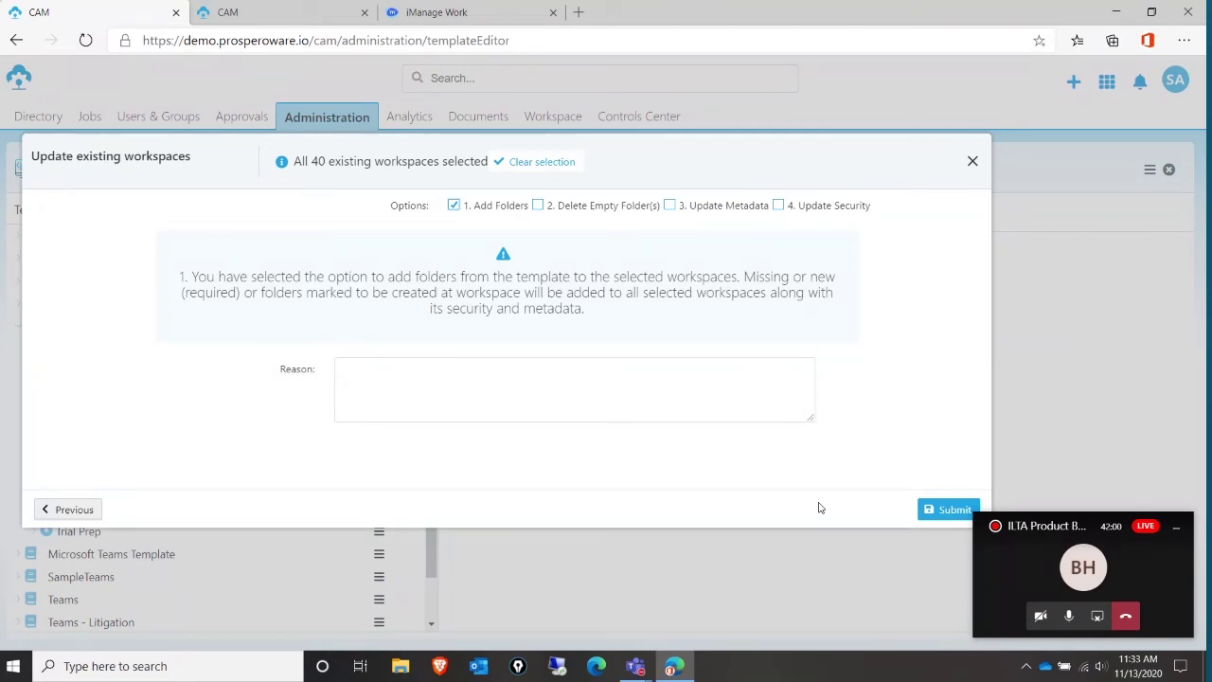
pyautogui.click(973, 165)
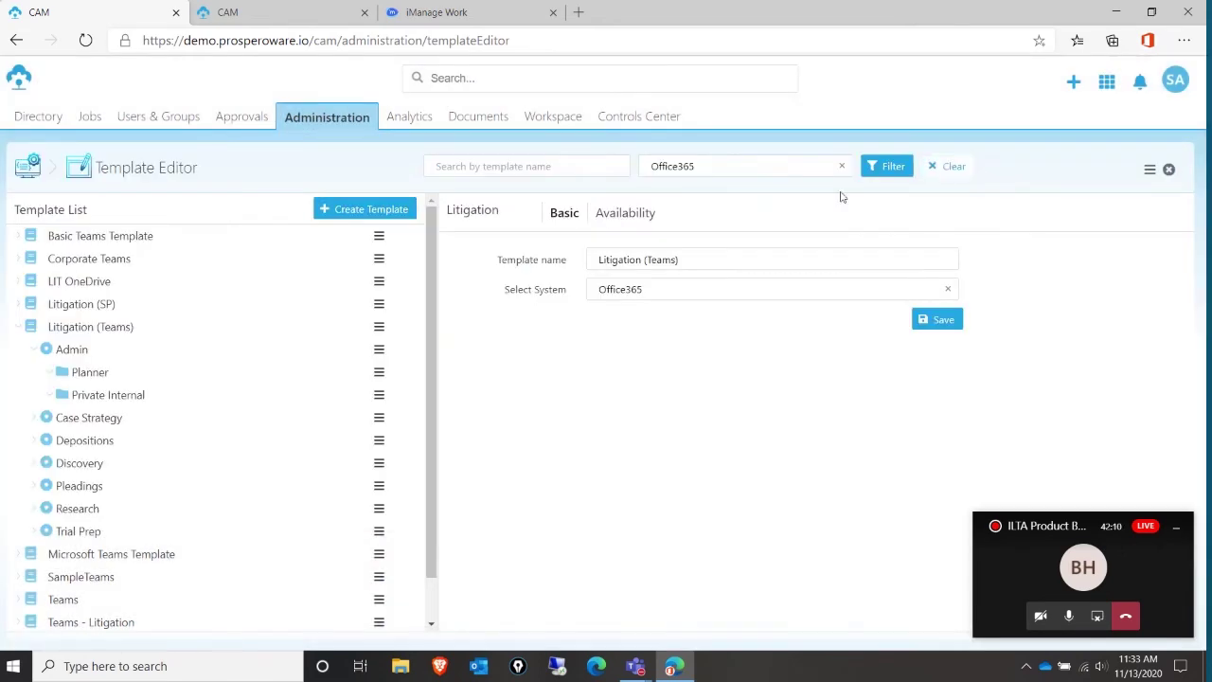
# Go to the ETL Manager in Administration and view its jobs and default settings
pyautogui.click(313, 121)
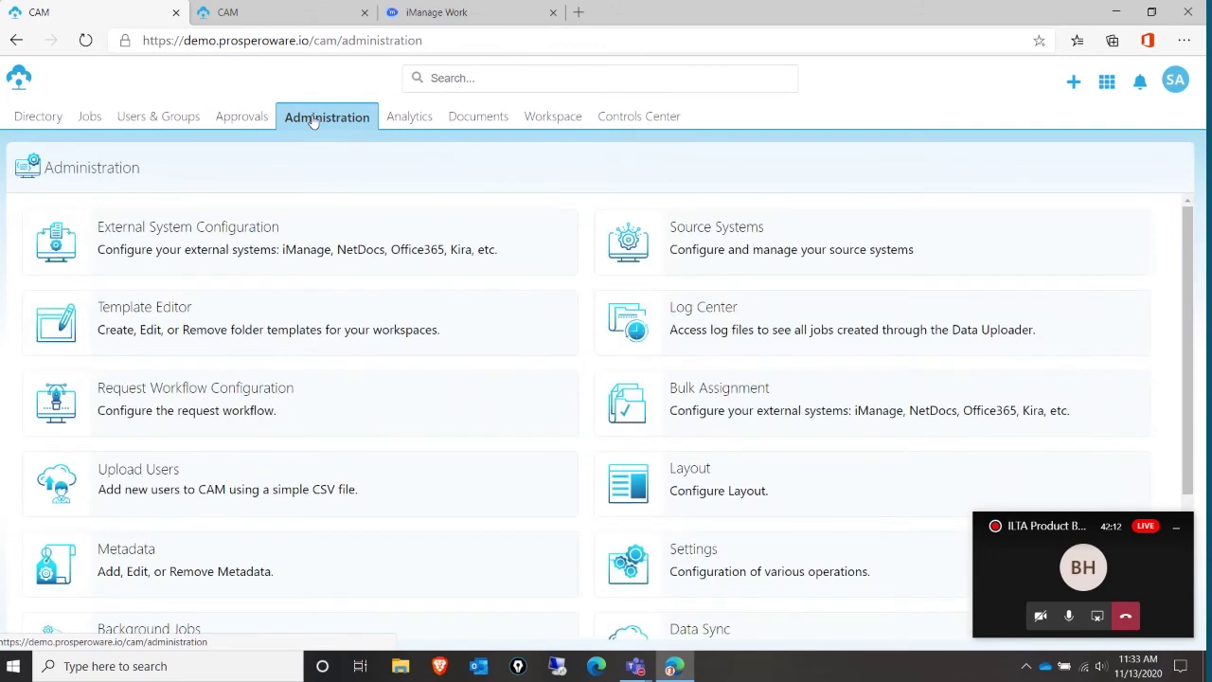
pyautogui.scroll(-3, 376, 265)
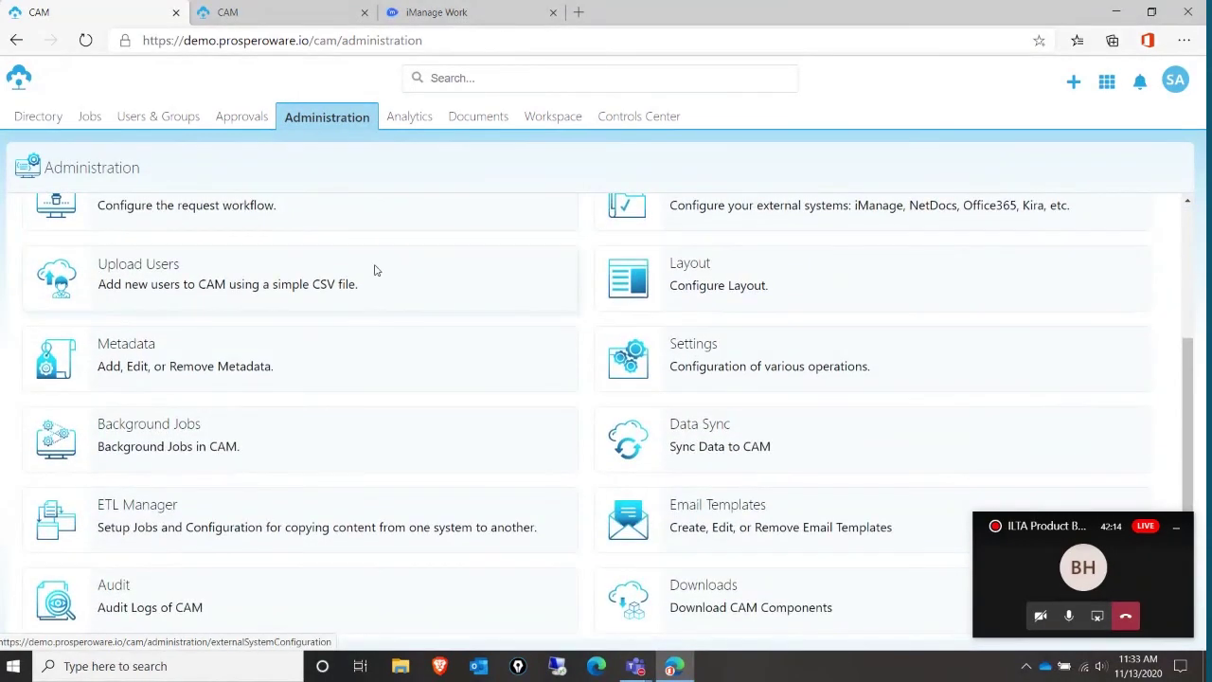
pyautogui.click(189, 519)
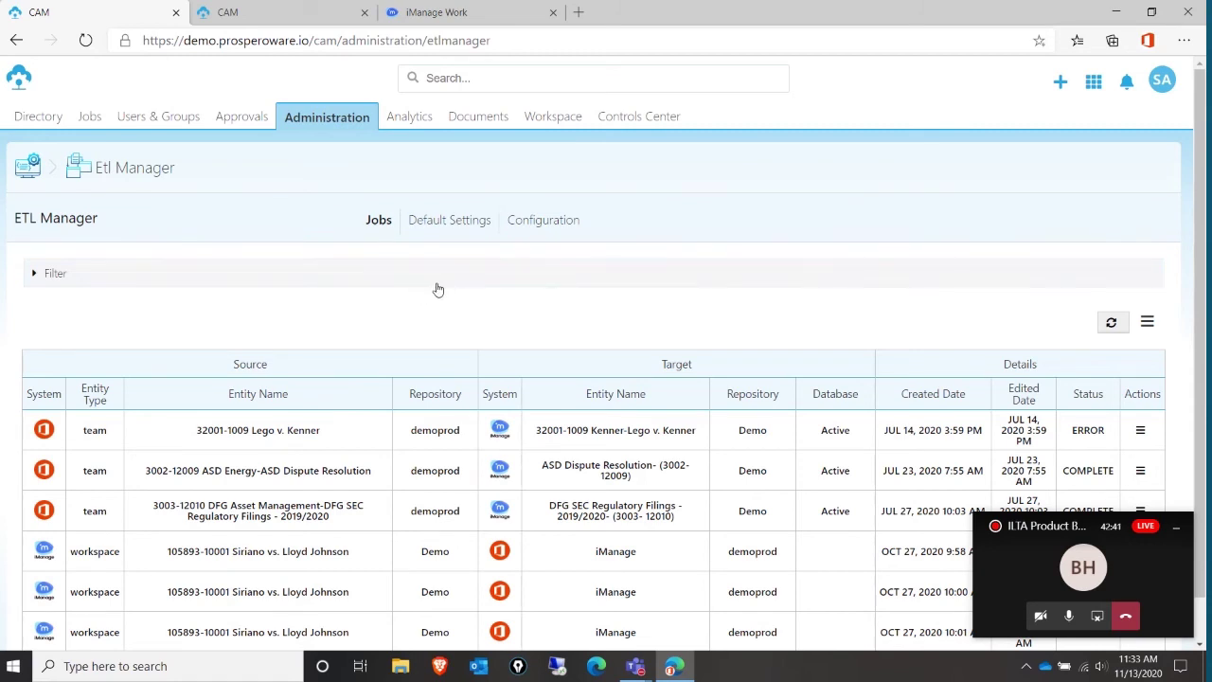
pyautogui.click(444, 221)
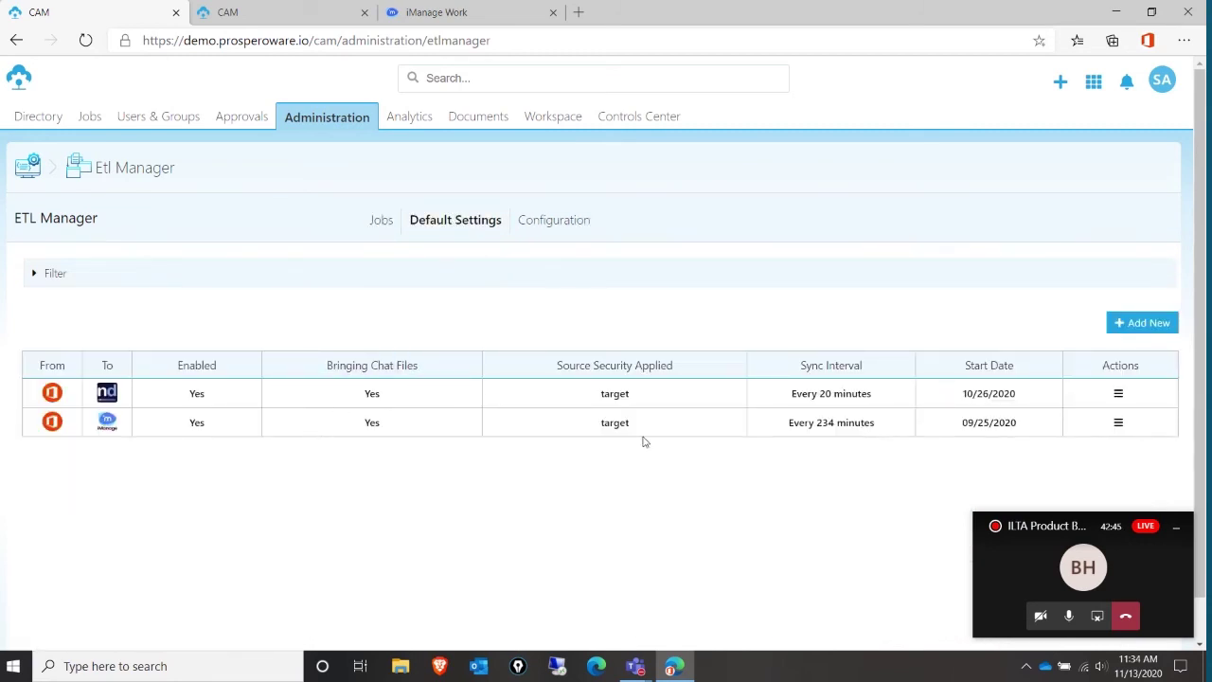
# Examine the Office365 to iManage job settings with Office365 as the source system, including profile and sync options, and close without updating
pyautogui.click(1118, 423)
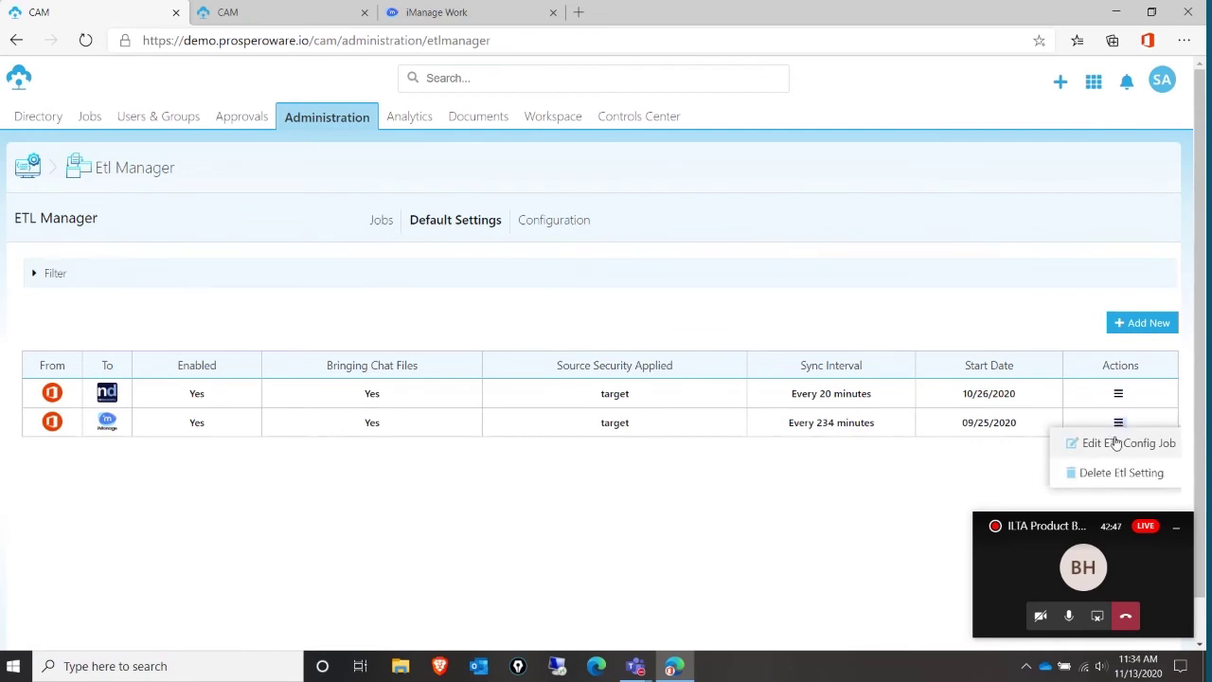
pyautogui.click(1090, 442)
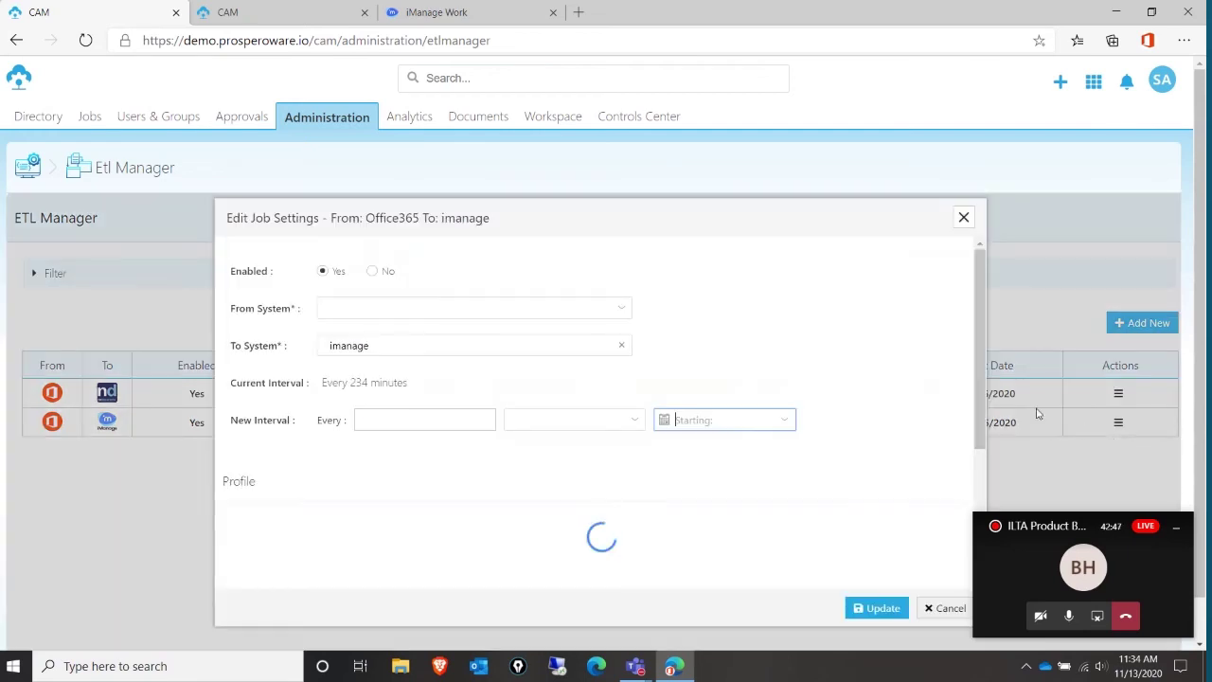
pyautogui.click(399, 315)
pyautogui.click(376, 333)
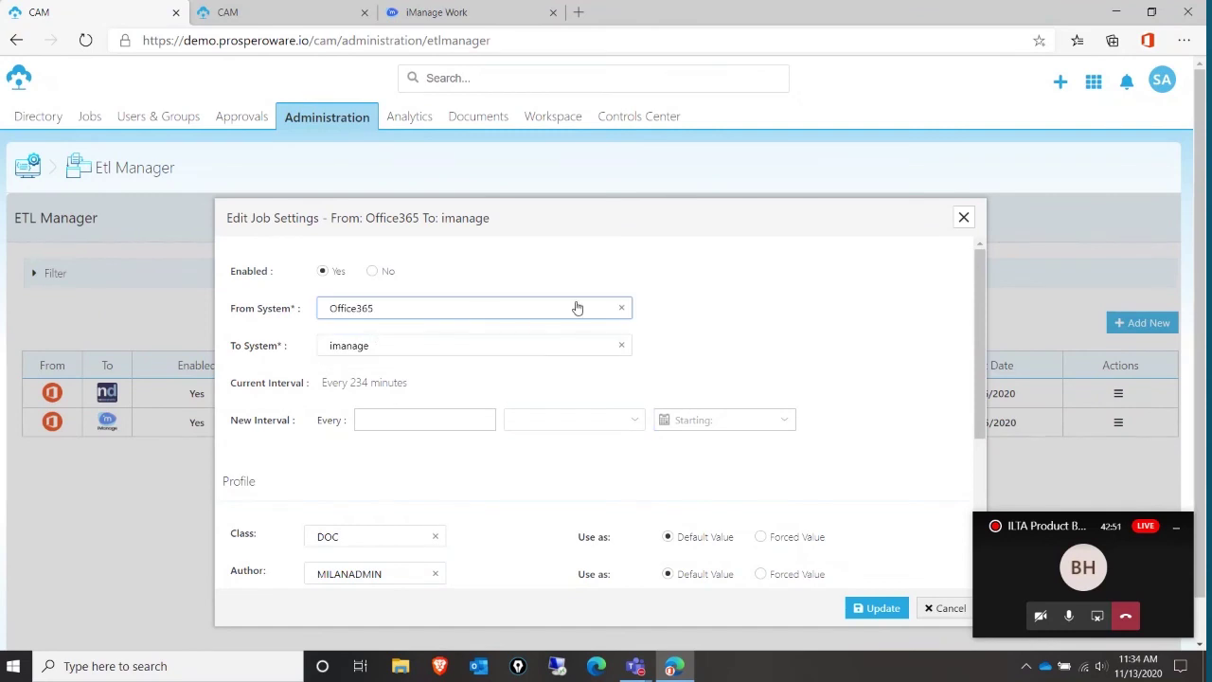
pyautogui.scroll(-1, 662, 360)
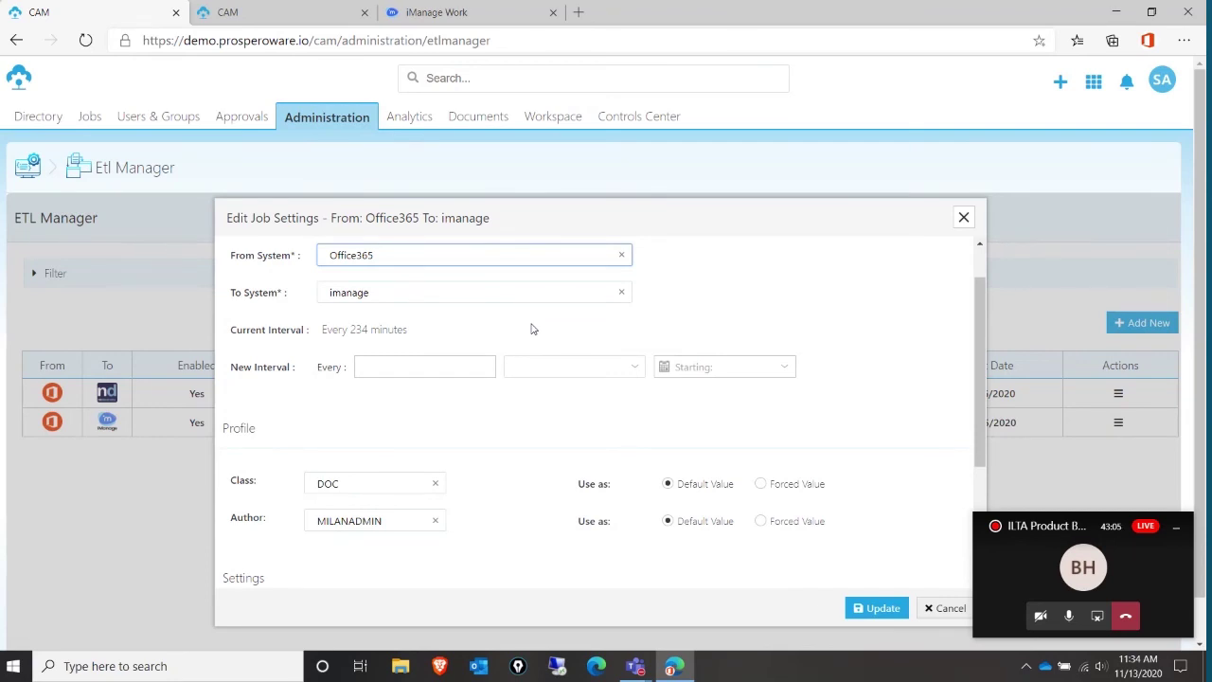
pyautogui.scroll(-3, 531, 328)
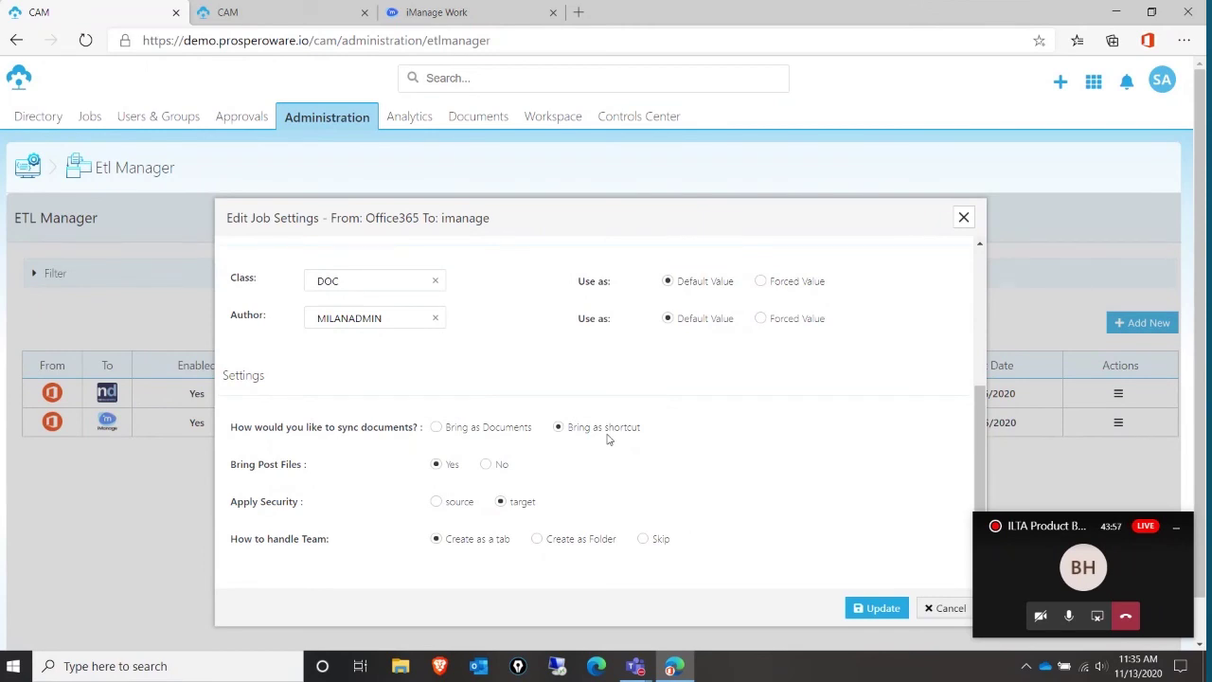
pyautogui.click(964, 219)
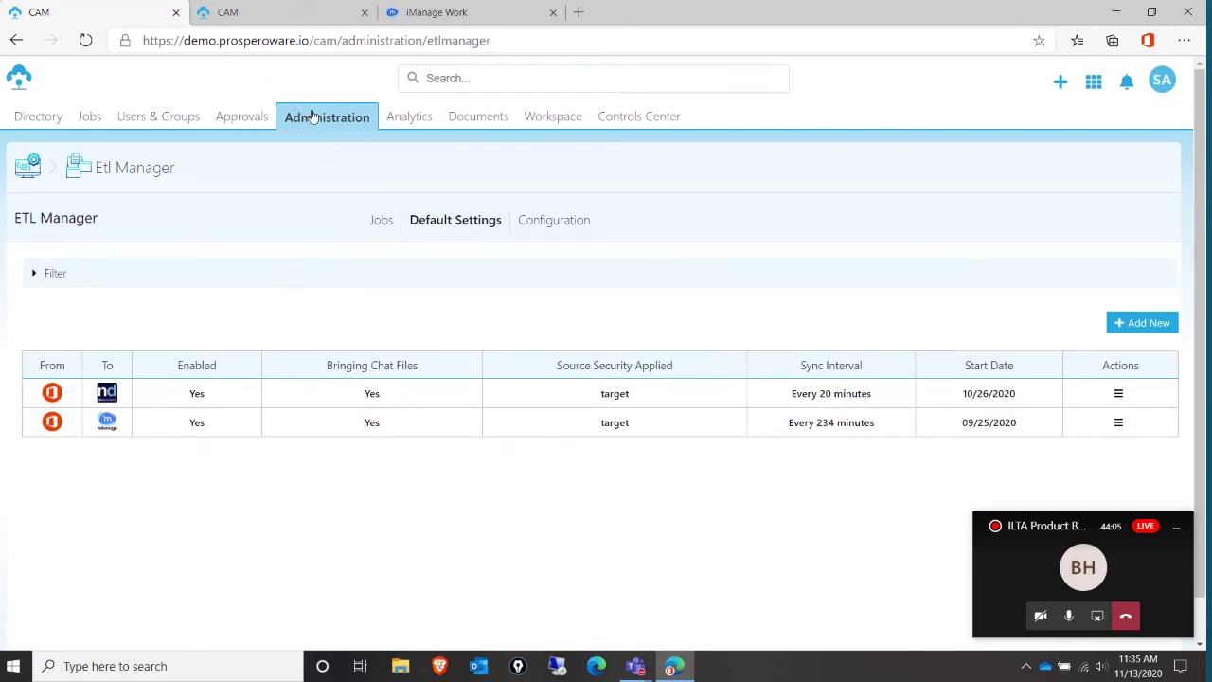
# Open the control lists in the Controls Center and start creating a new control
pyautogui.click(652, 126)
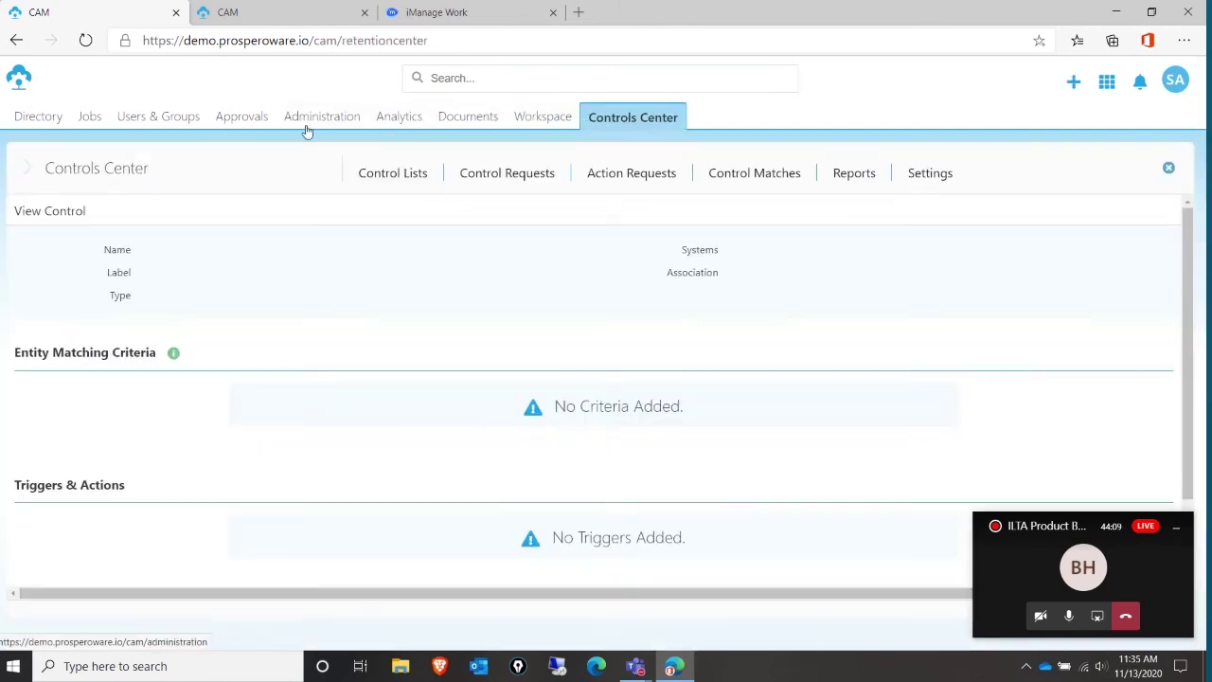
pyautogui.click(385, 176)
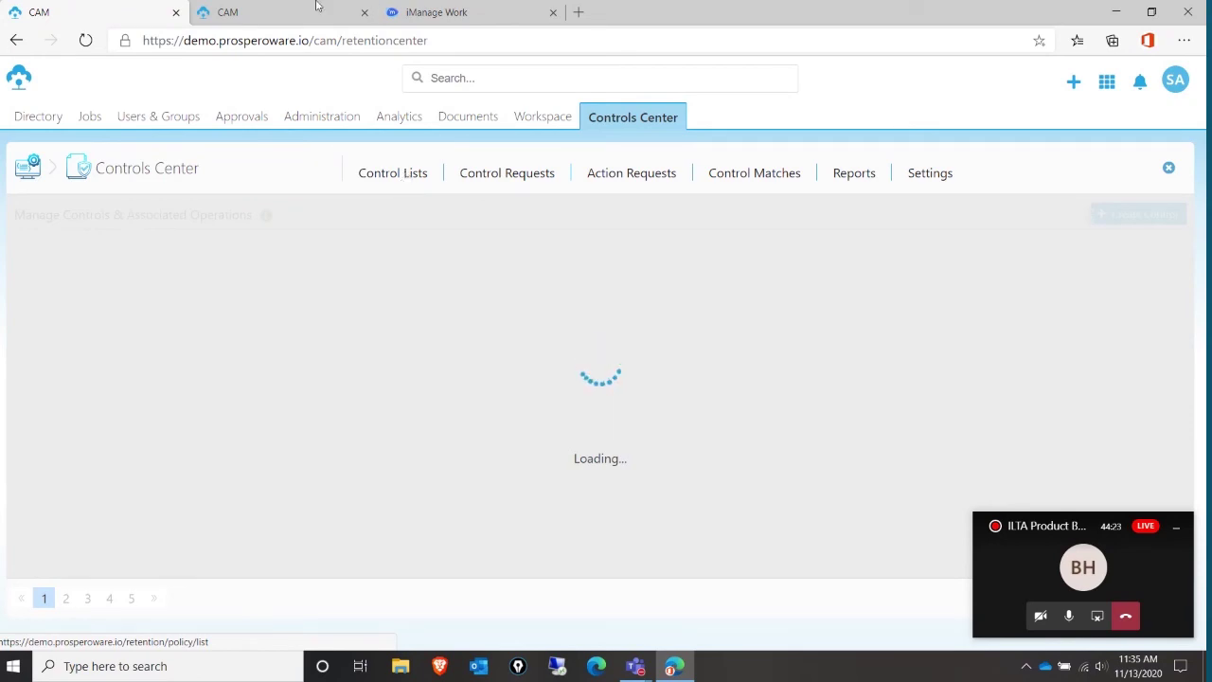
pyautogui.click(85, 41)
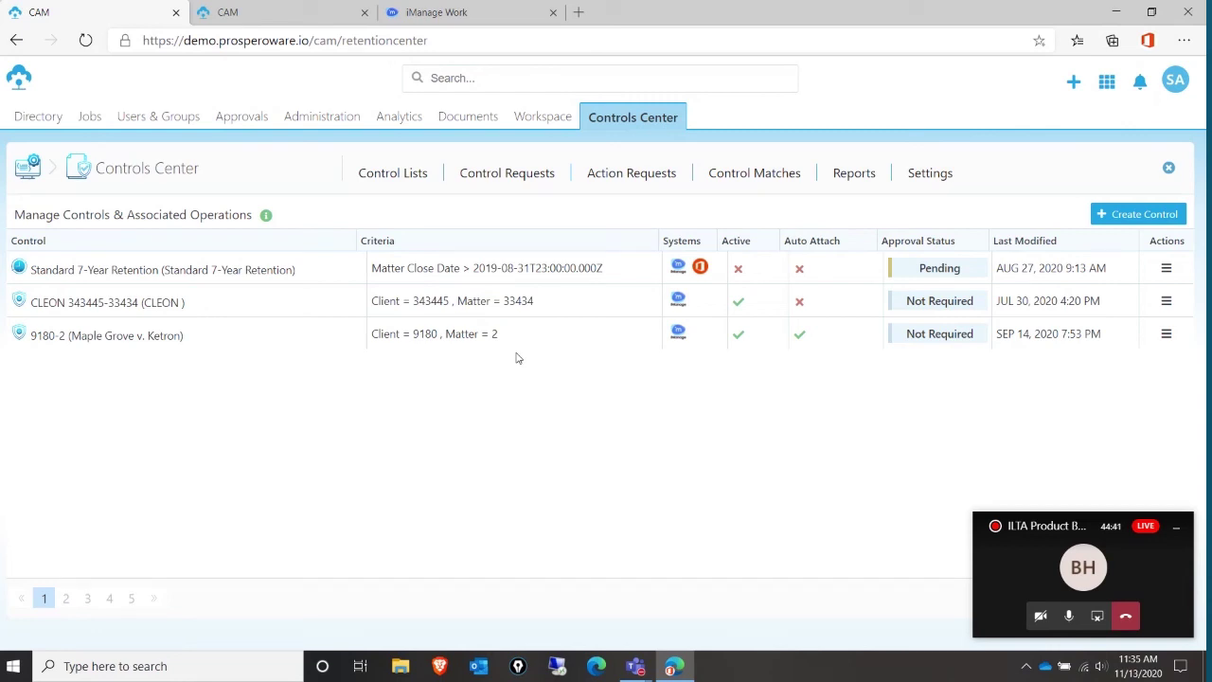
pyautogui.click(1122, 216)
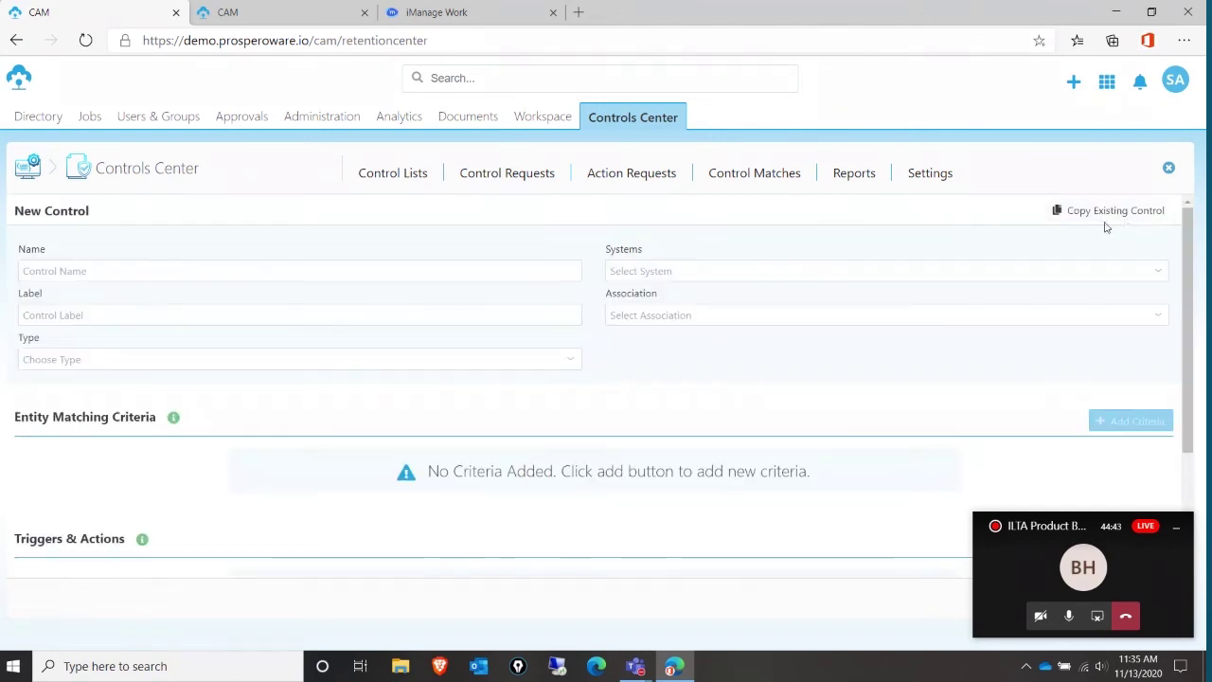
# Set the new control's type to Security and view the available sub types
pyautogui.click(132, 365)
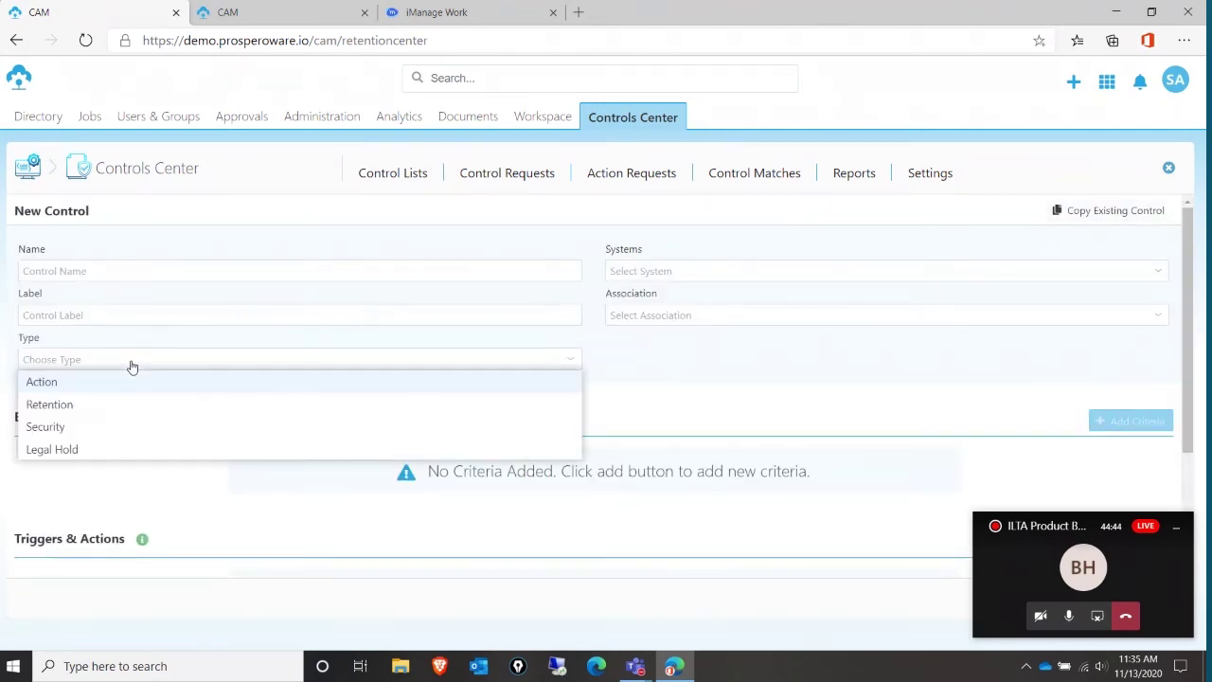
pyautogui.click(66, 427)
pyautogui.click(668, 272)
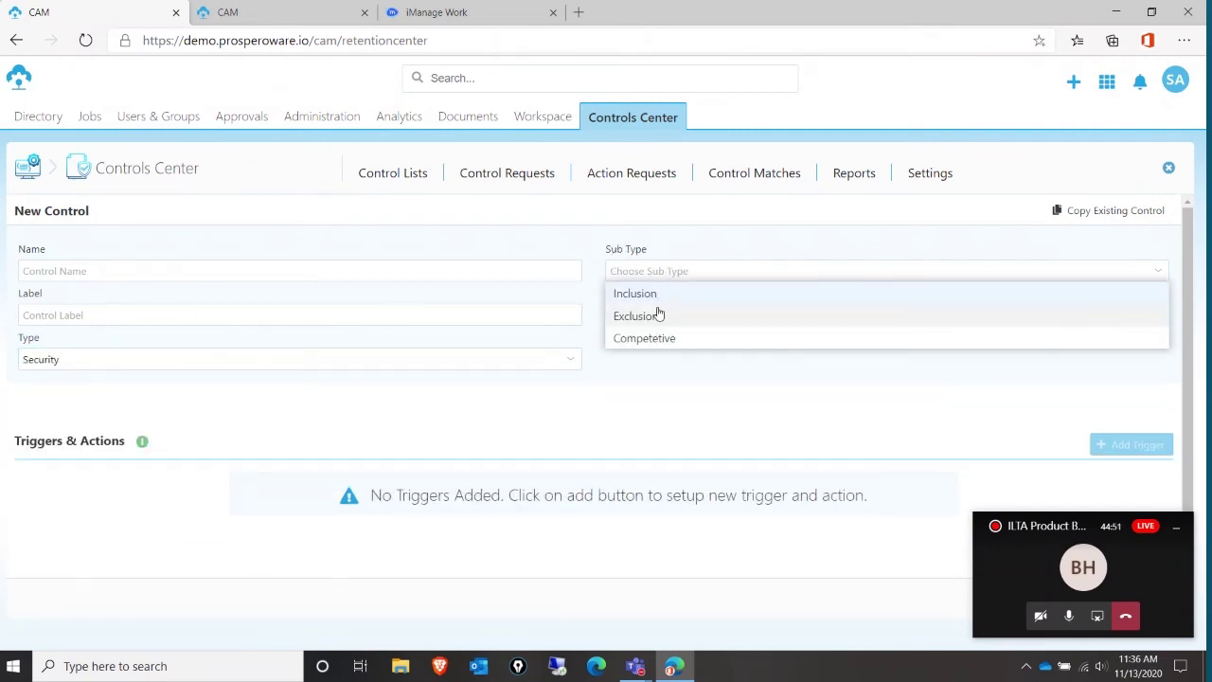
# Set the new control's type to Legal Hold and select HighQ, IManage, Office 365 and NetDocuments as its systems
pyautogui.click(406, 366)
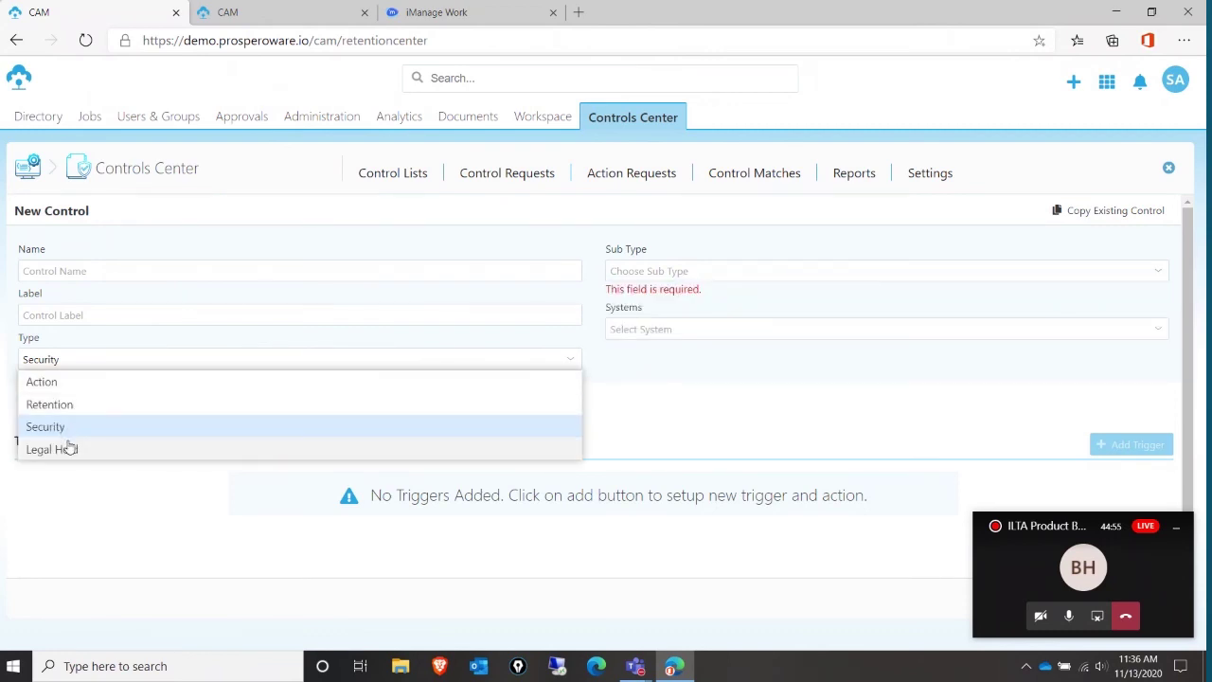
pyautogui.click(71, 449)
pyautogui.click(681, 271)
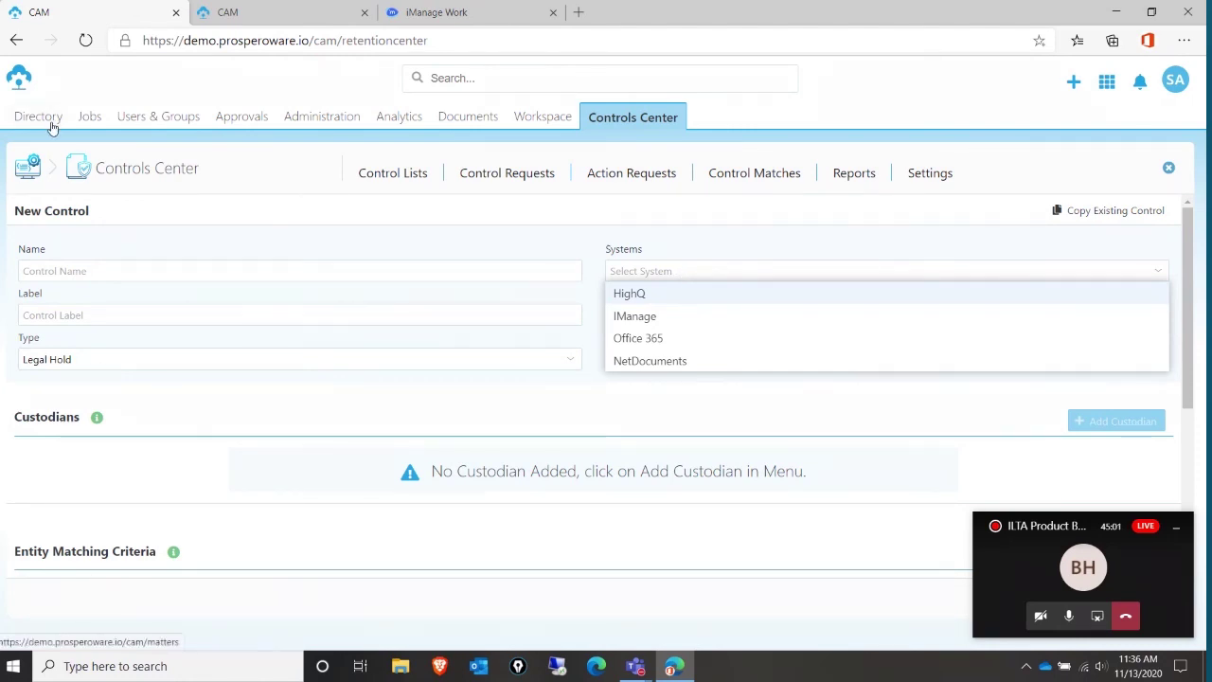
pyautogui.click(649, 293)
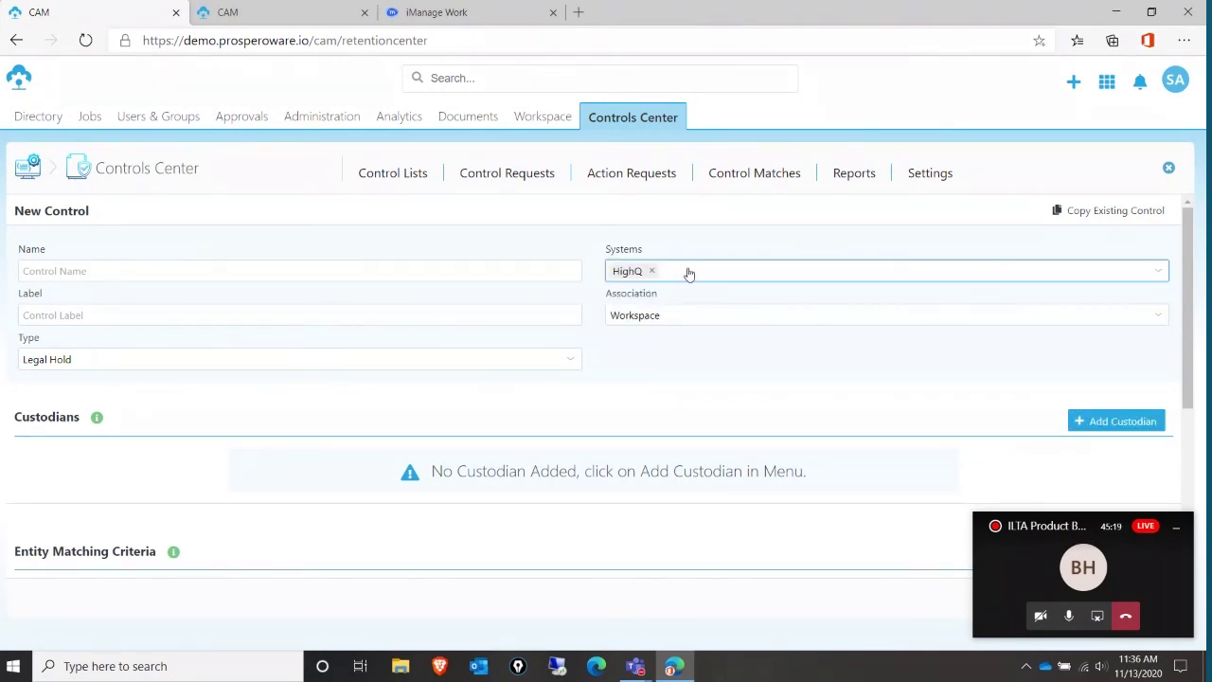
pyautogui.click(688, 273)
pyautogui.click(647, 315)
pyautogui.click(753, 274)
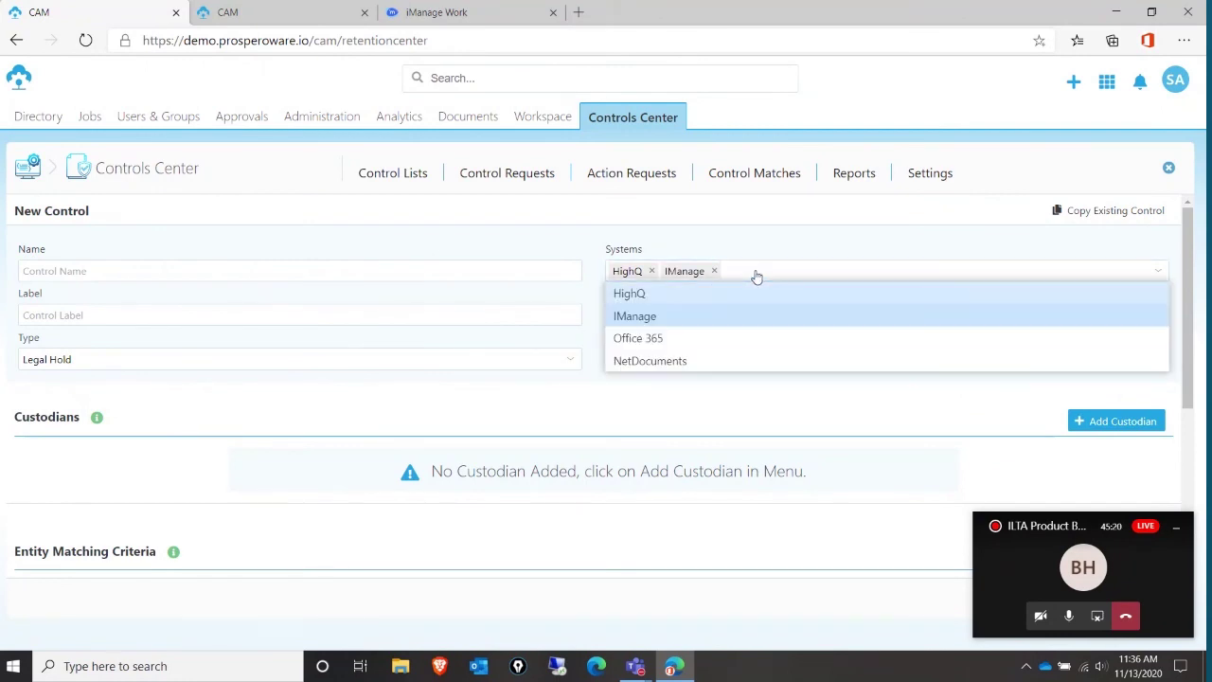
pyautogui.click(685, 349)
pyautogui.click(812, 276)
pyautogui.click(760, 356)
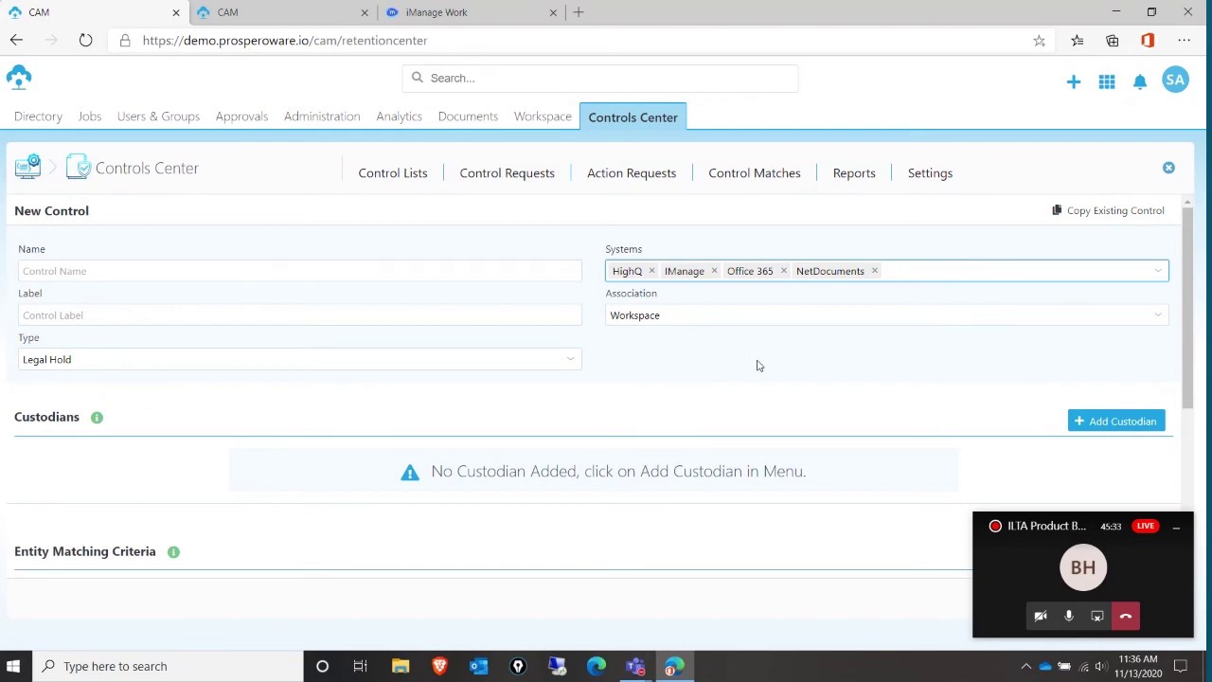
# Return to the control lists and examine the Standard 7-Year Retention control's details, including matching criteria, all trigger and action configurations, and approval settings
pyautogui.click(405, 173)
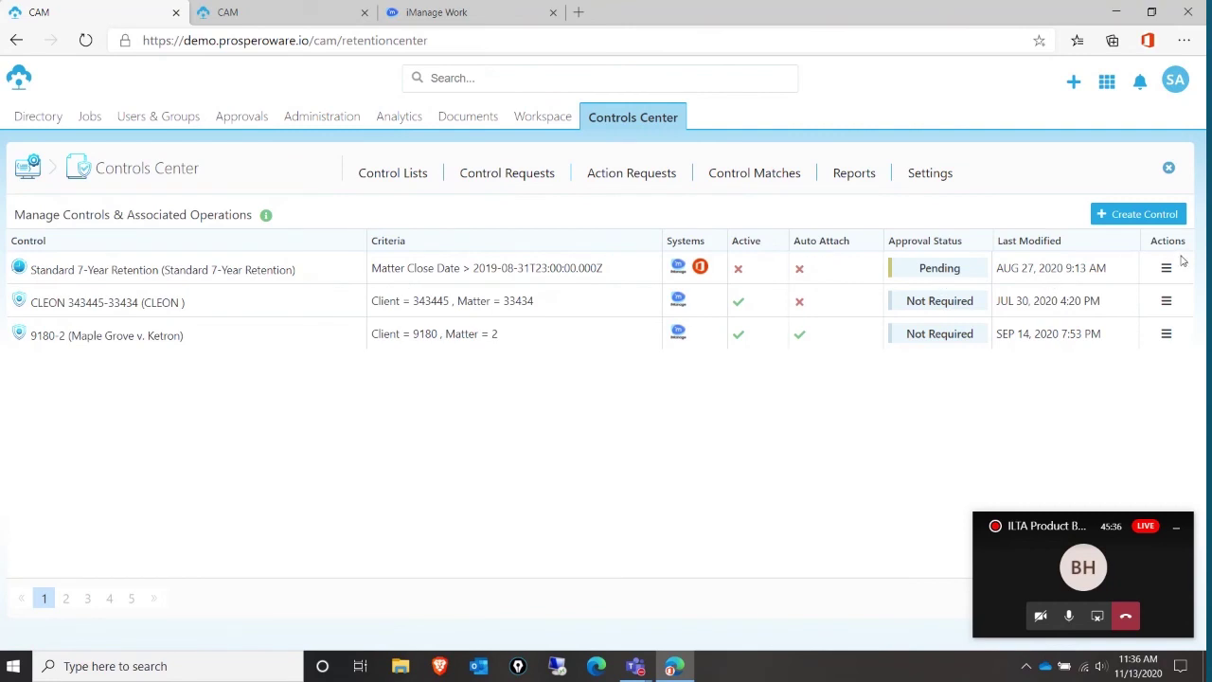
pyautogui.click(1165, 269)
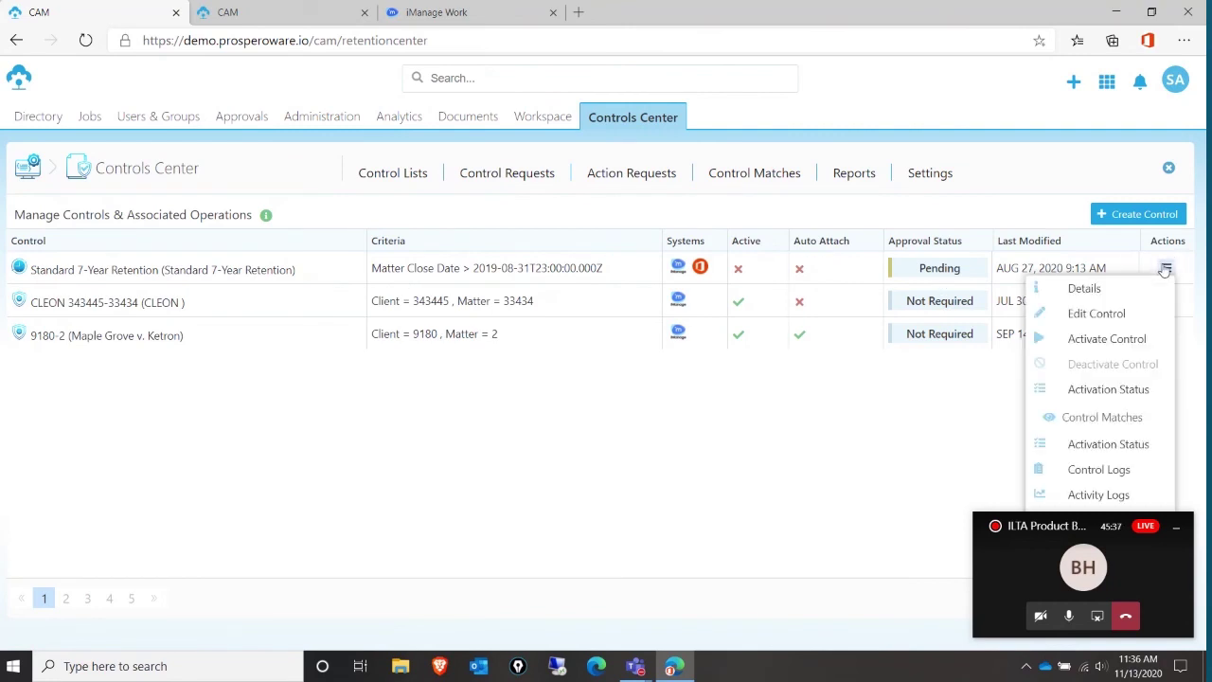
pyautogui.click(1117, 296)
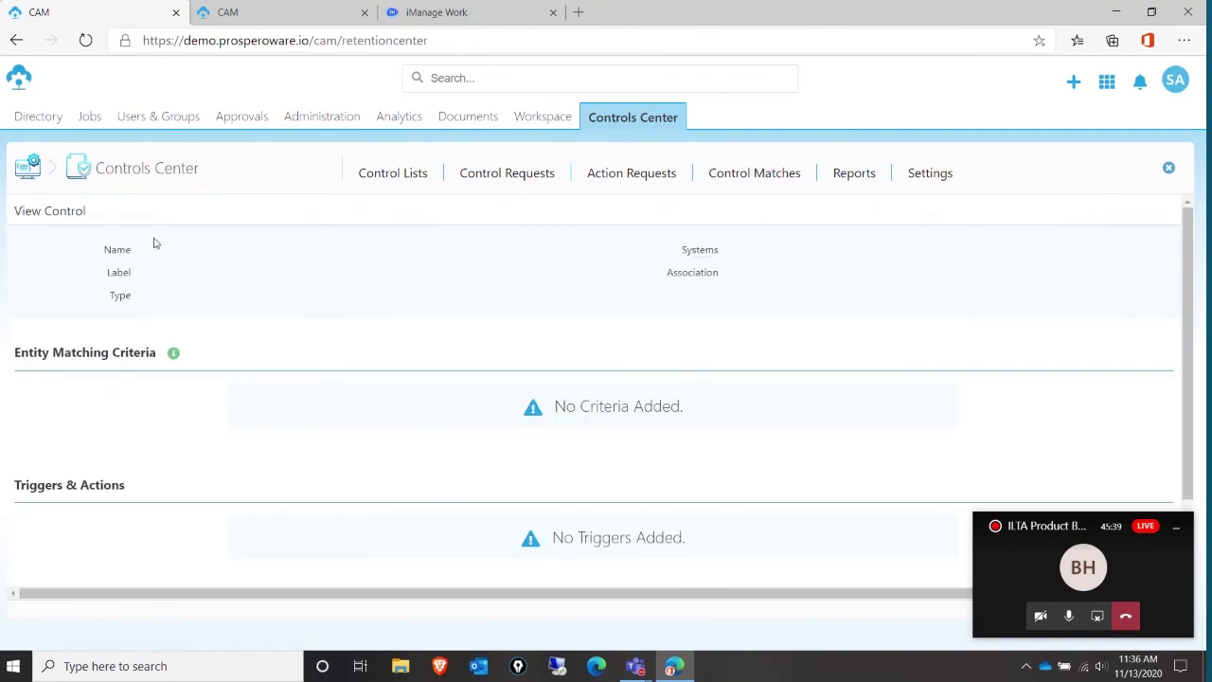
pyautogui.scroll(-1, 560, 358)
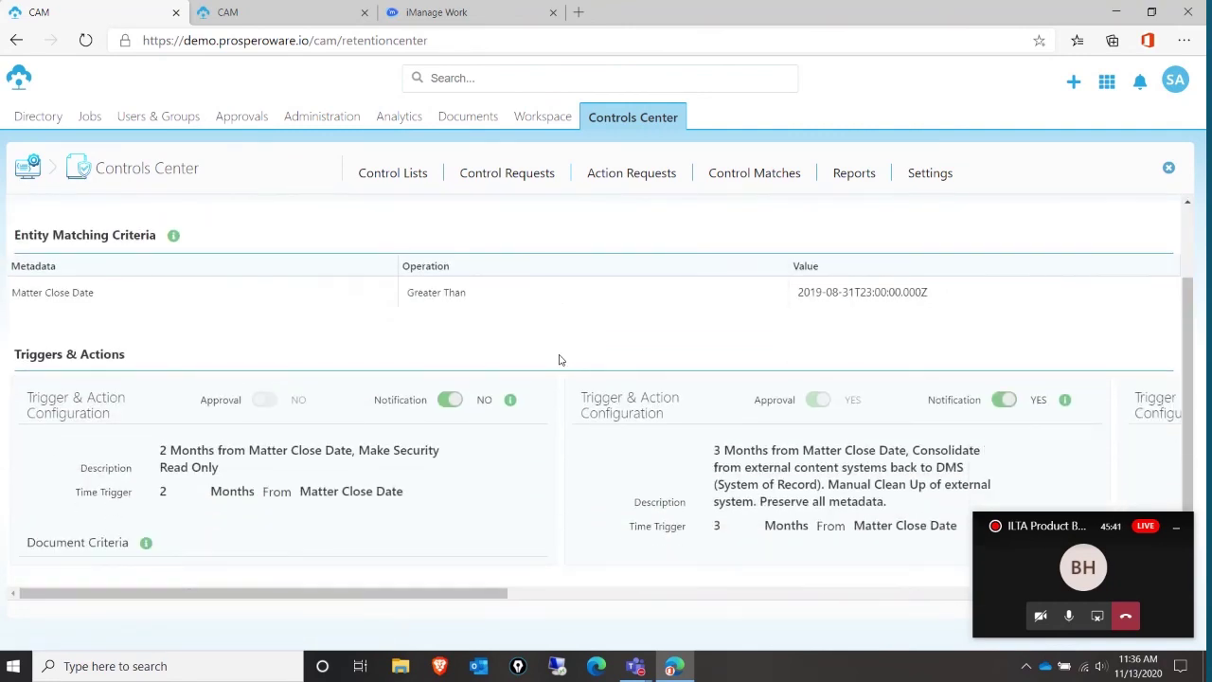
pyautogui.scroll(-1, 332, 429)
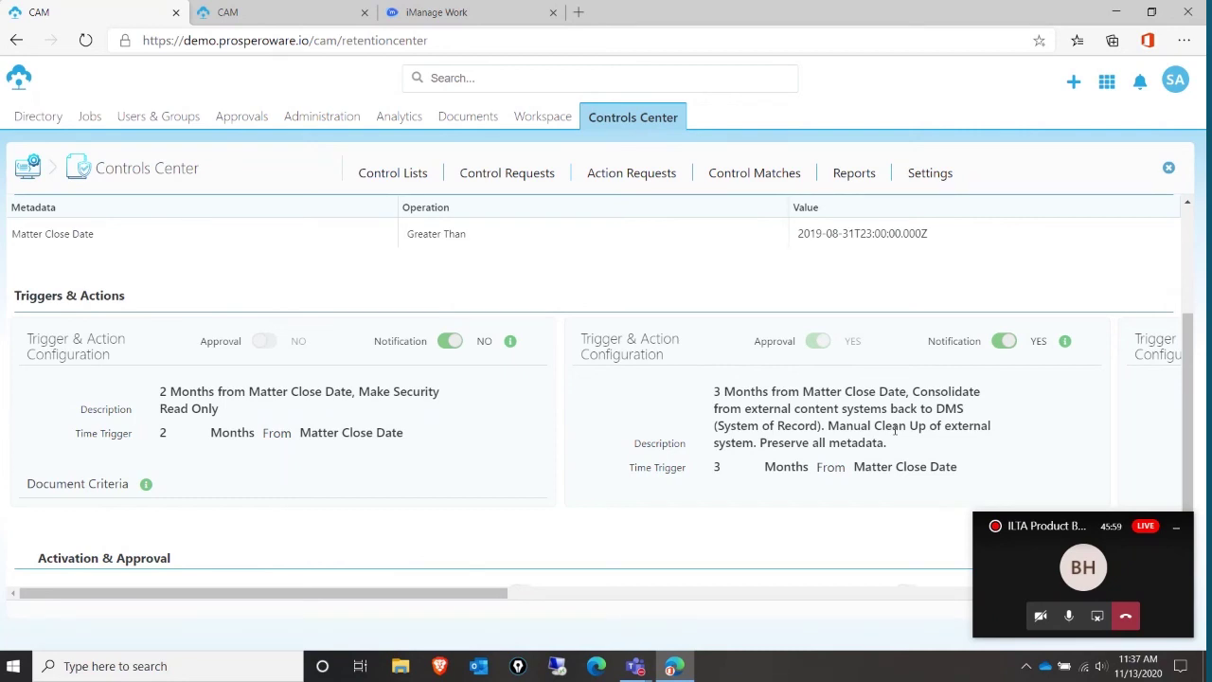
pyautogui.scroll(-1, 894, 429)
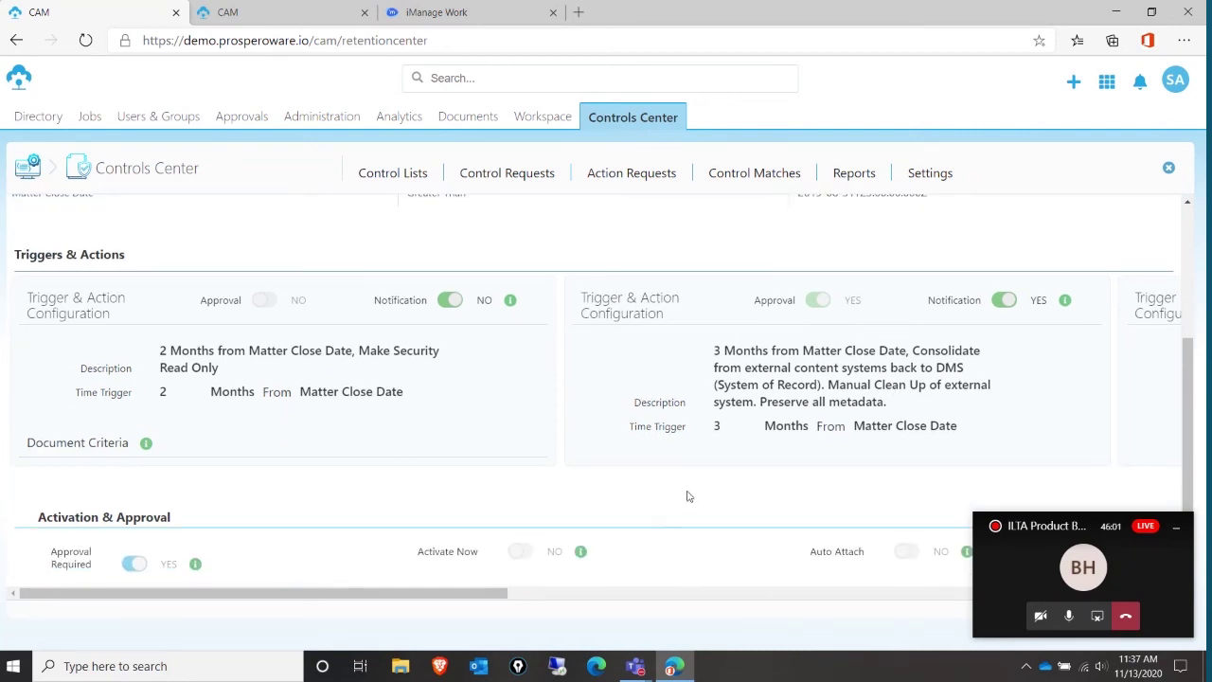
pyautogui.moveTo(497, 594); pyautogui.dragTo(722, 594)
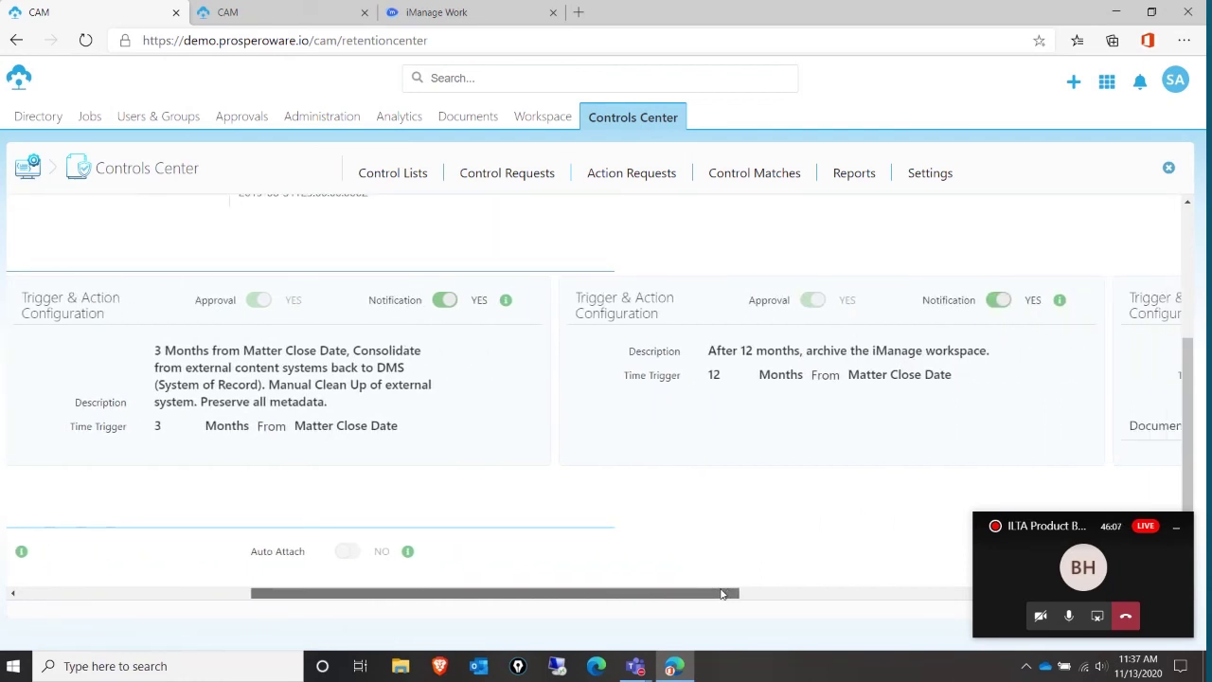
pyautogui.moveTo(721, 593); pyautogui.dragTo(57, 592)
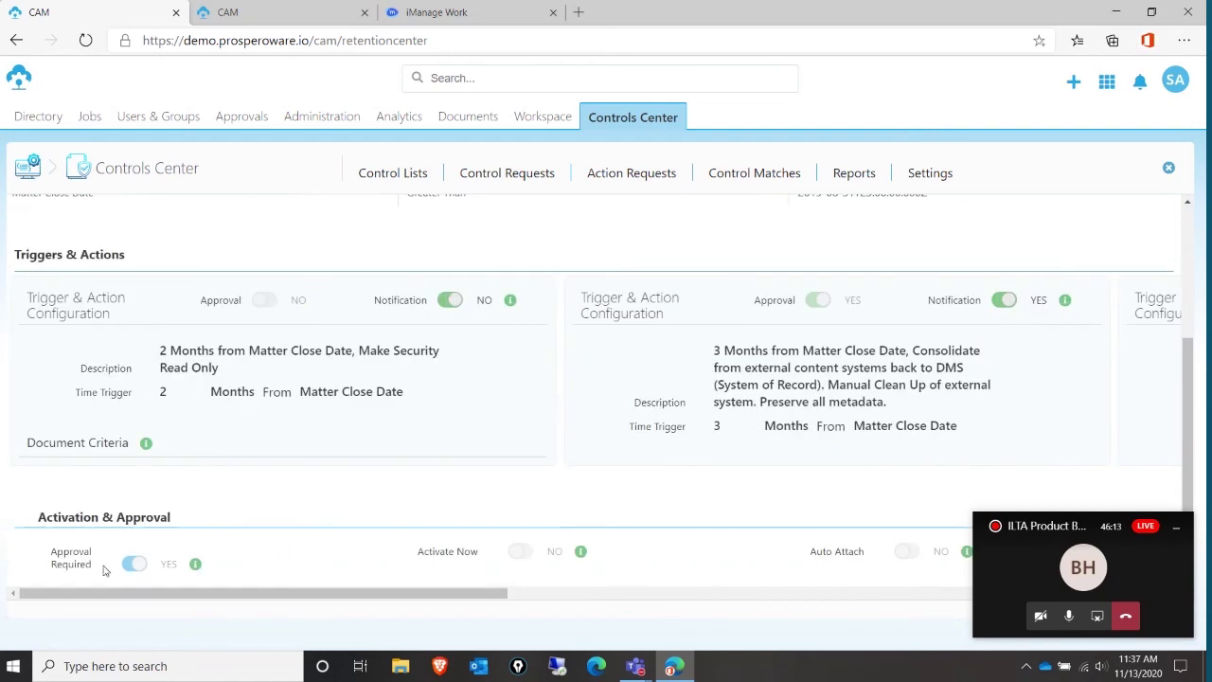